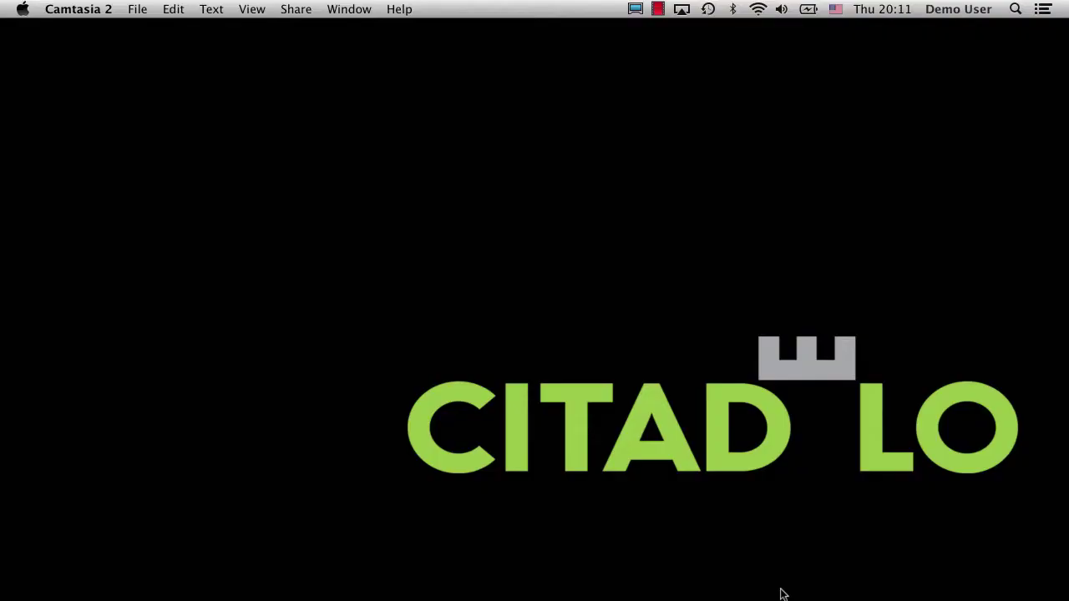
click(808, 573)
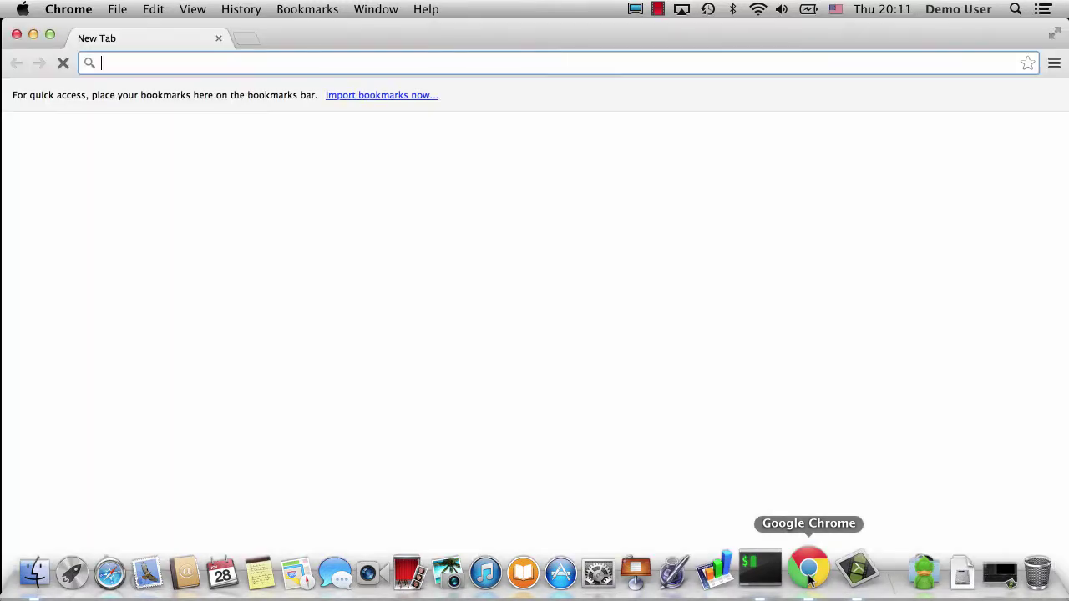
text(https://www.eff.org/https-everywhere)
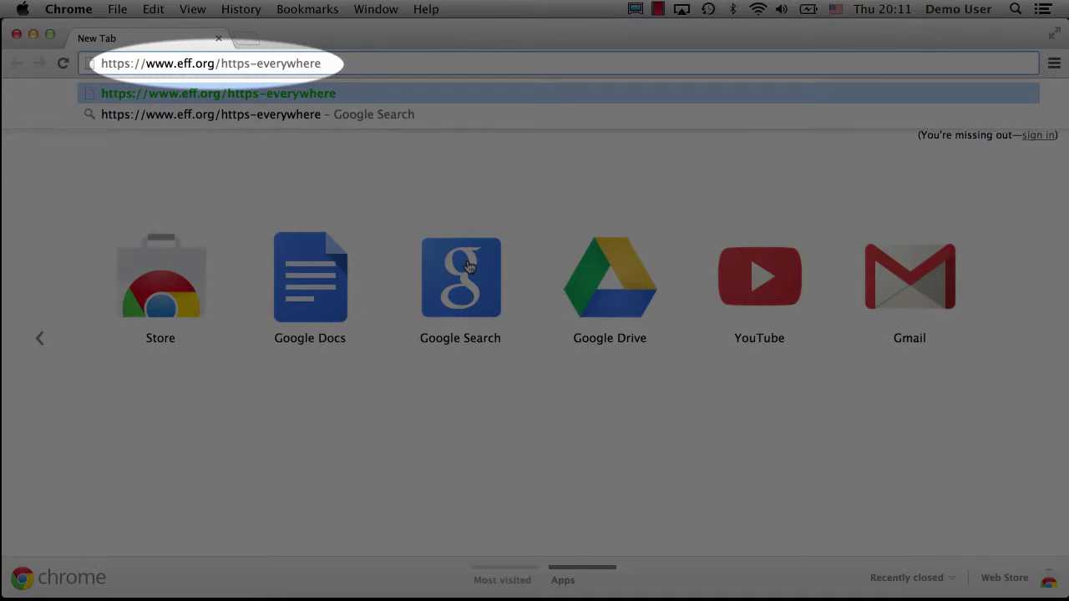
key(Return)
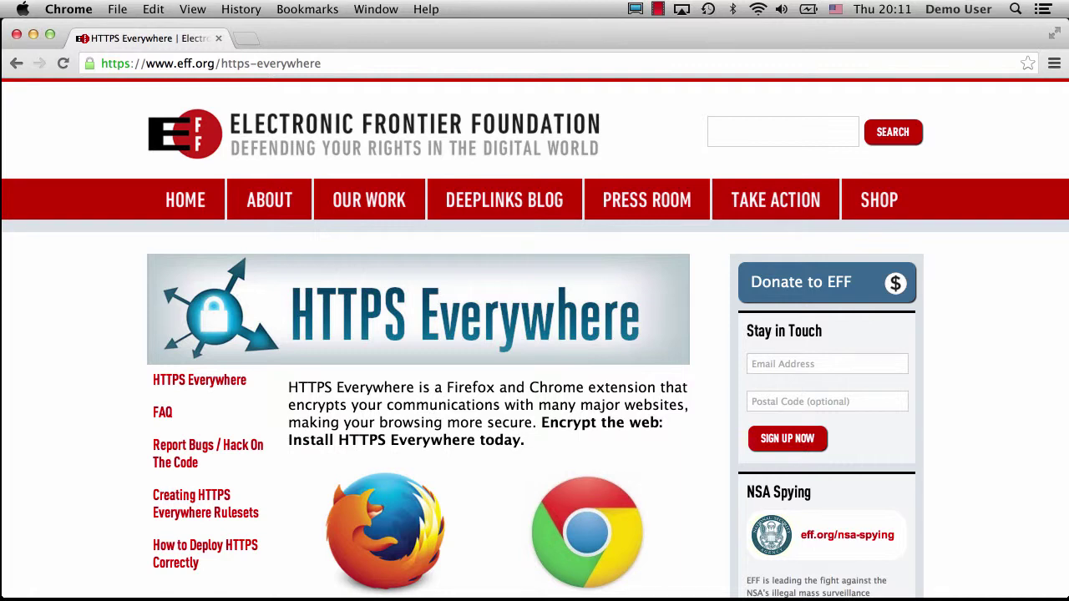
scroll(466, 266, down, 5)
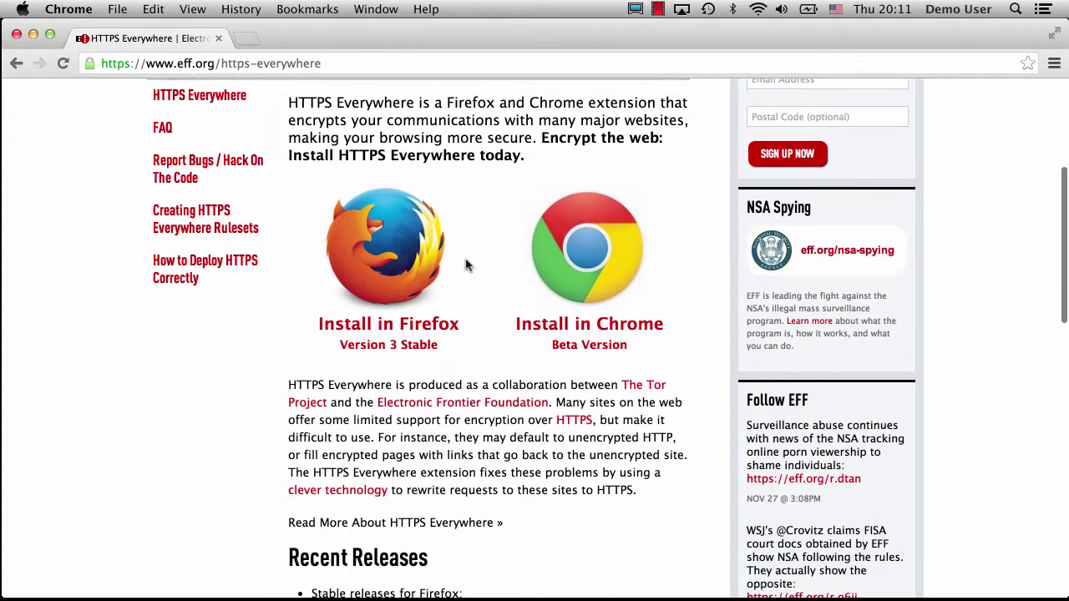
click(598, 345)
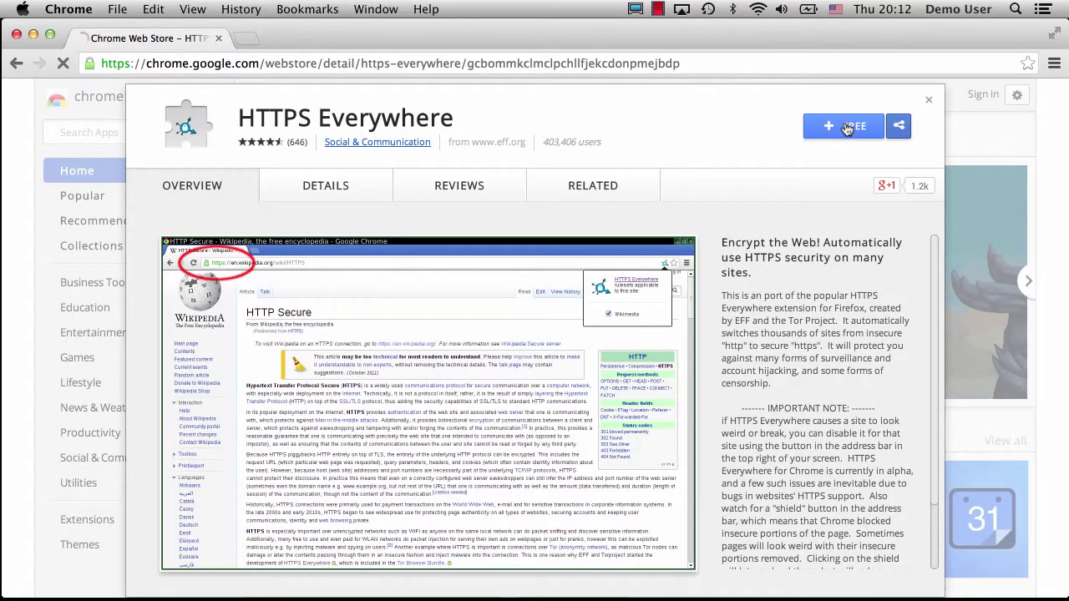
Add the HTTPS Everywhere extension to Chrome and confirm the installation
click(848, 127)
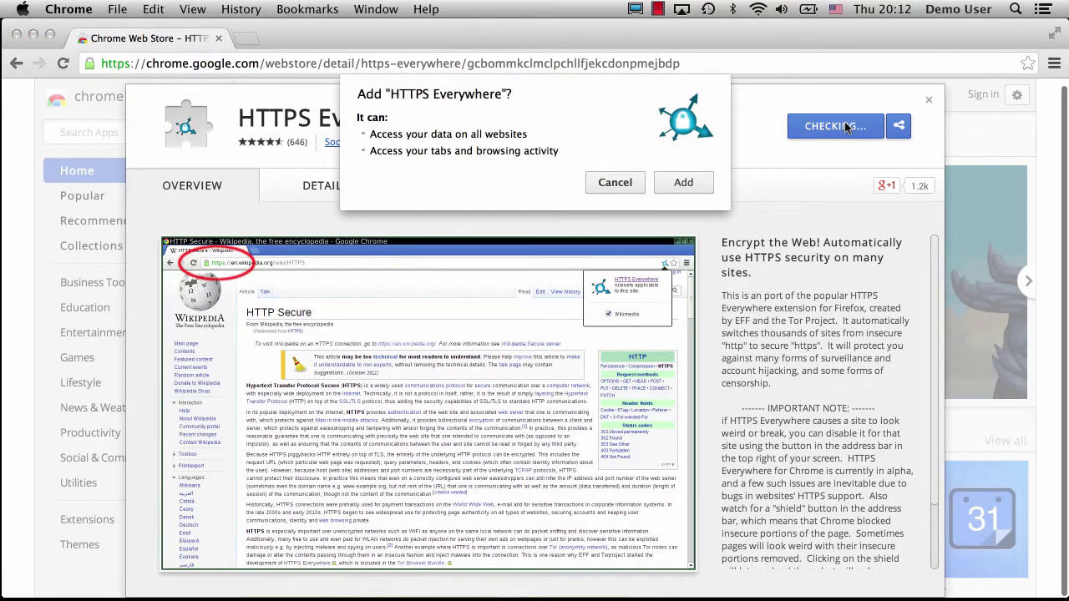
click(683, 183)
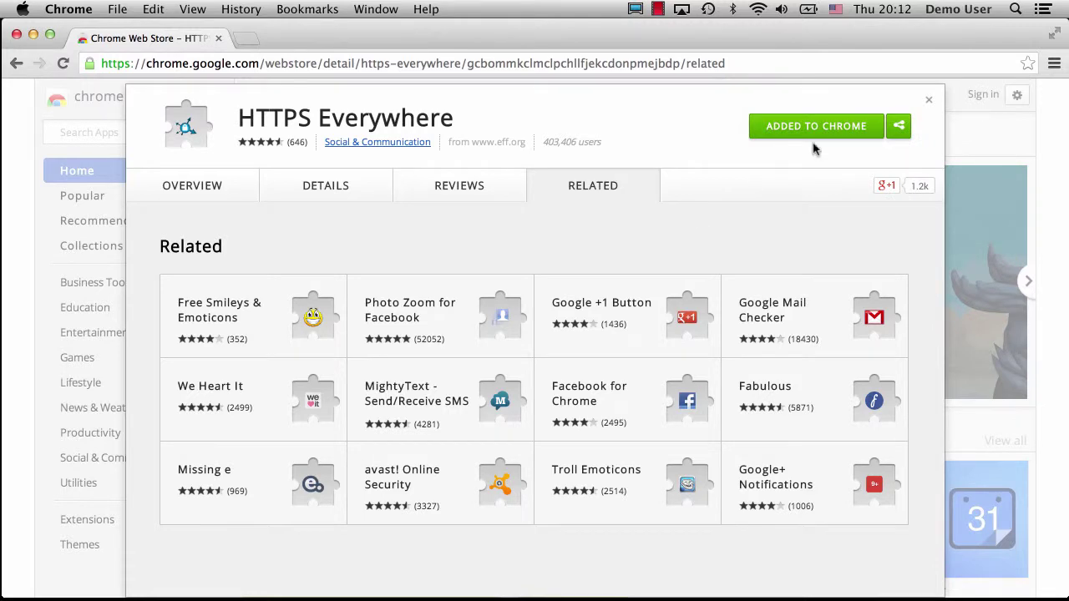
Close the HTTPS Everywhere details and load facebook.com
click(929, 101)
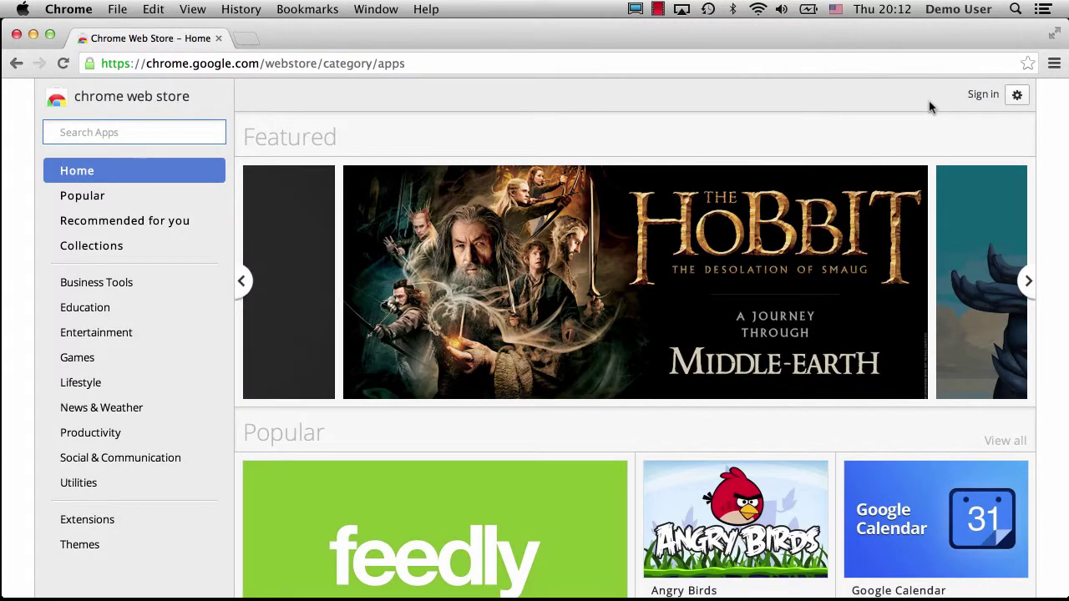
key(super+l)
text(facebook.com)
key(Return)
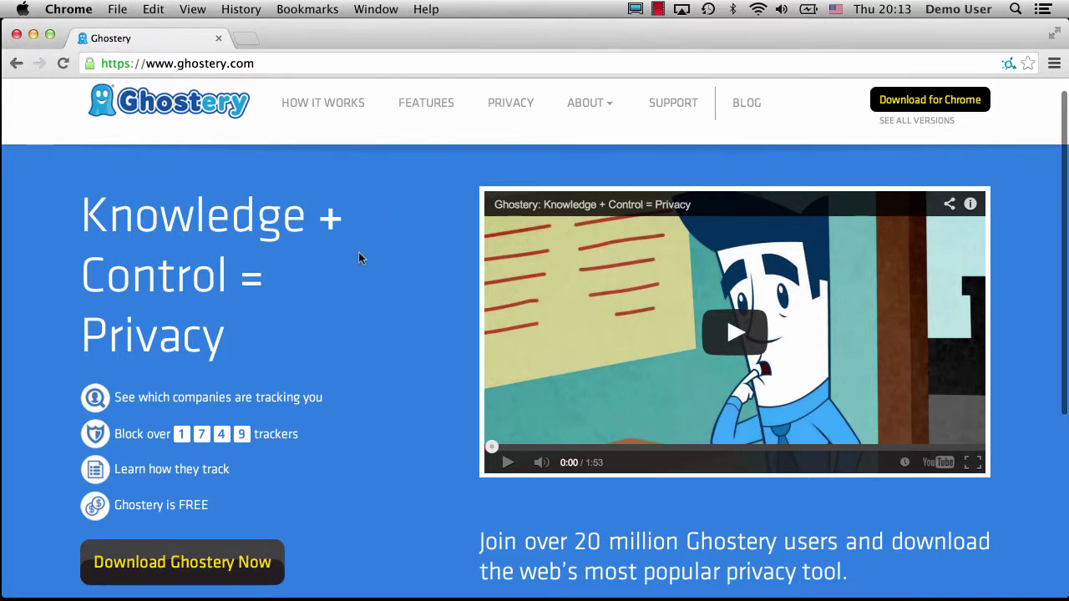
Install Ghostery using Download Ghostery Now and confirm adding it to Chrome
scroll(358, 252, down, 2)
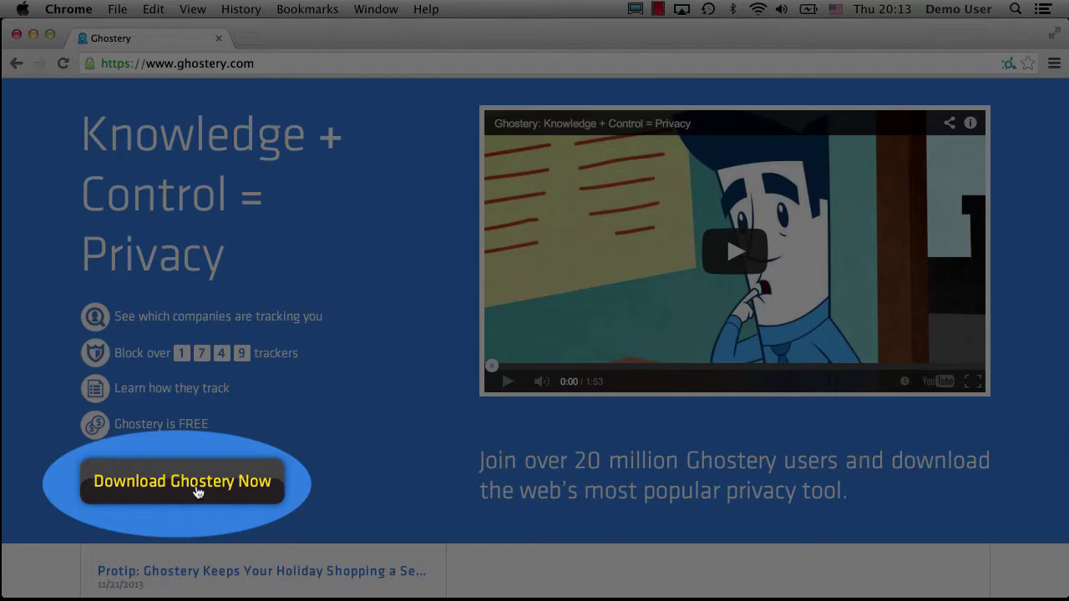
click(198, 492)
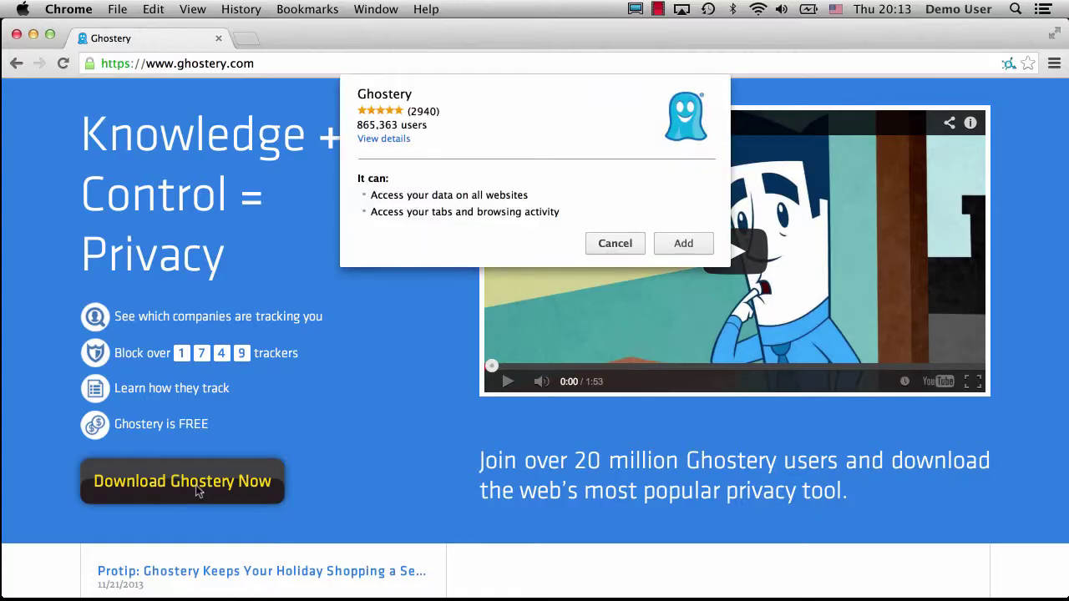
click(680, 244)
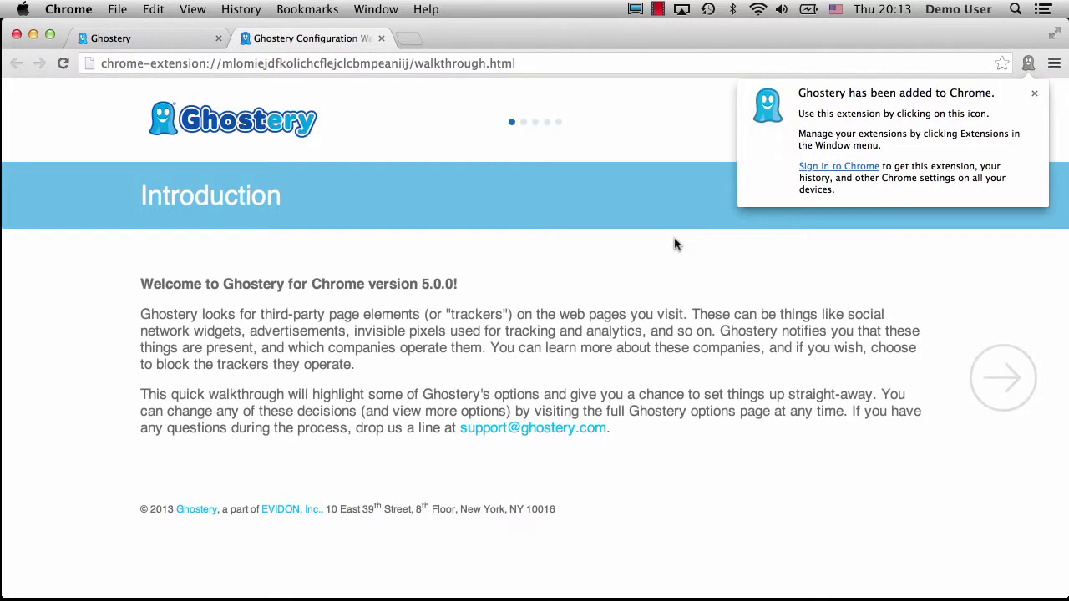
Enable Tracker Library Auto-Update on the Sharing page and disable the Alert Bubble on the Notification page
click(595, 330)
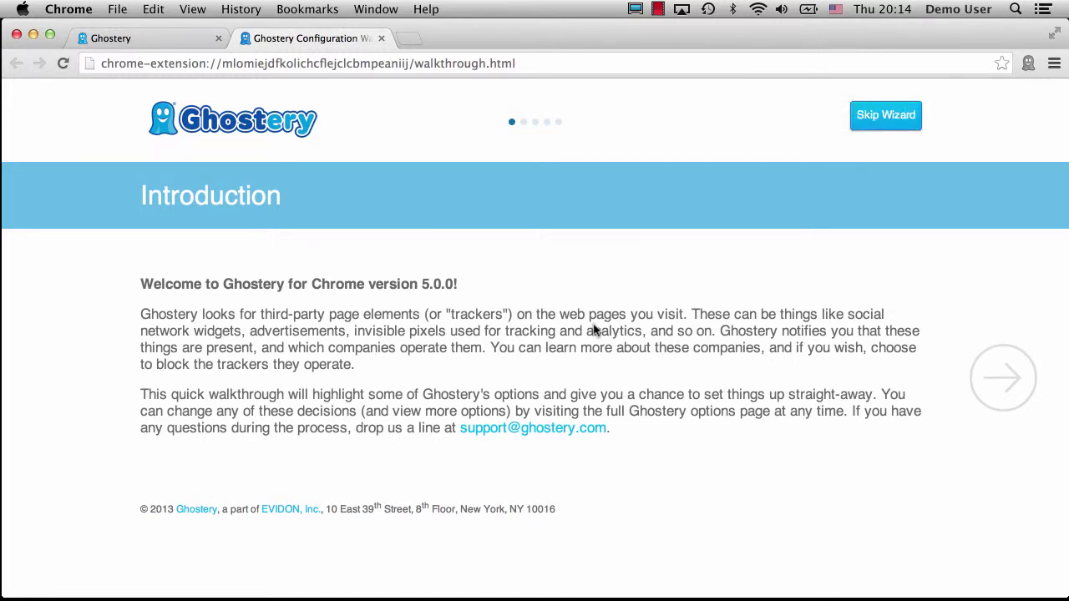
click(1011, 377)
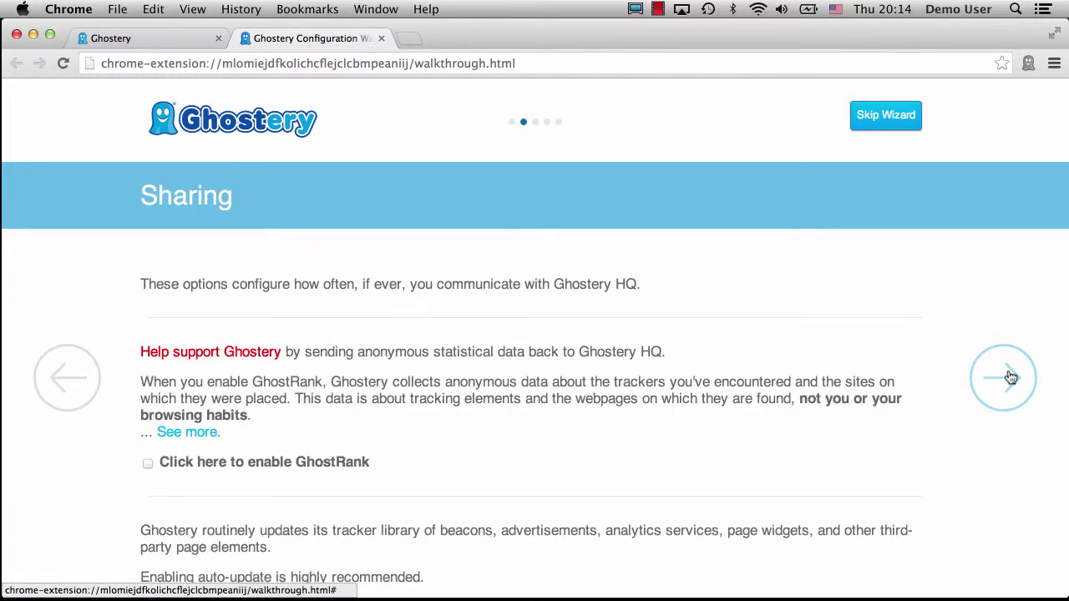
scroll(857, 345, down, 1)
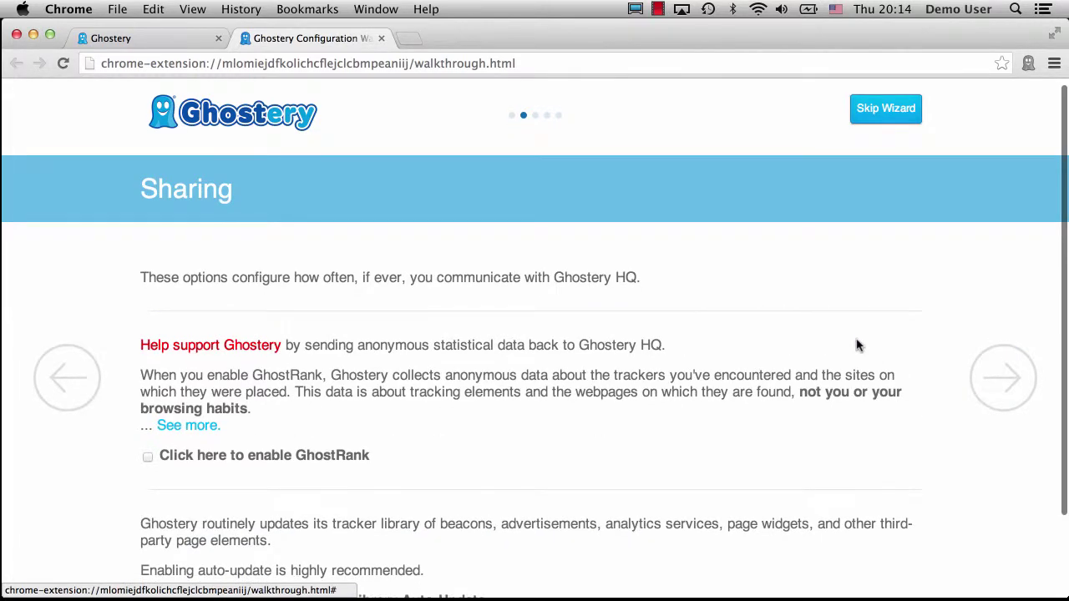
scroll(857, 345, down, 3)
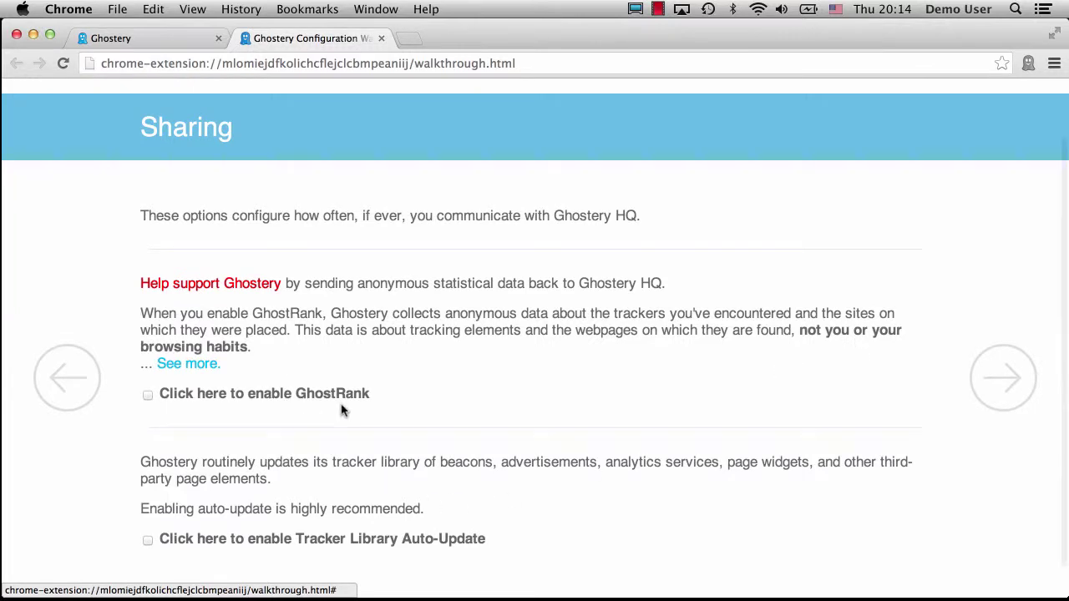
scroll(341, 410, down, 2)
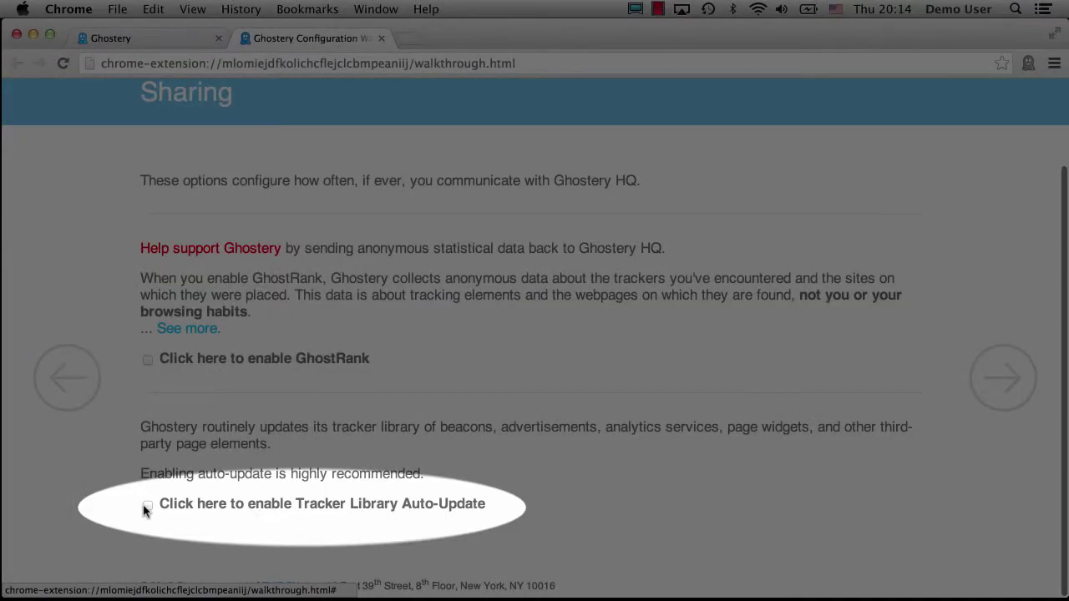
click(146, 506)
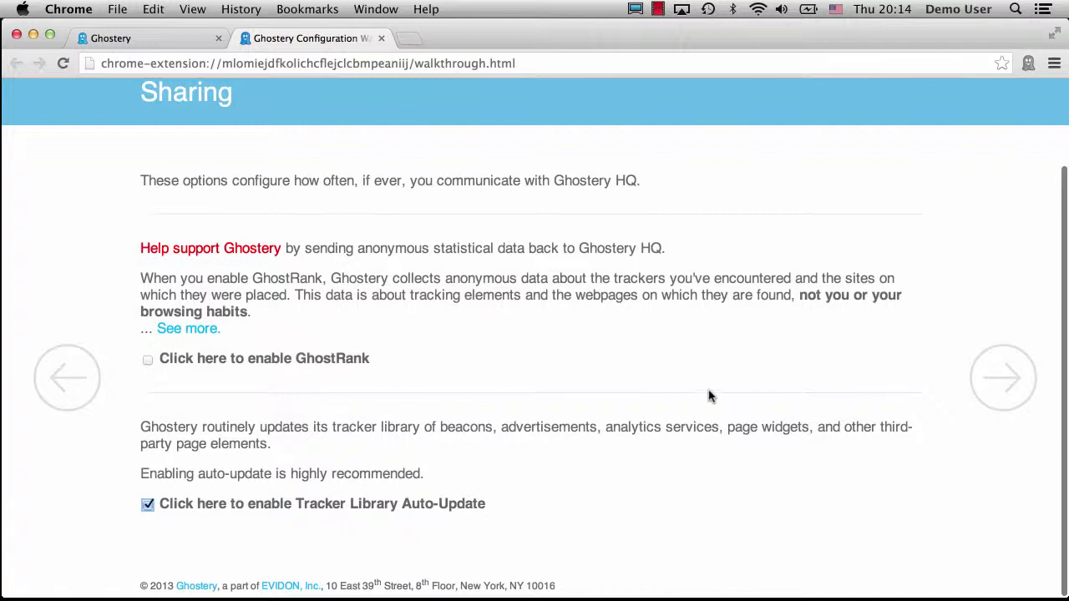
click(1002, 376)
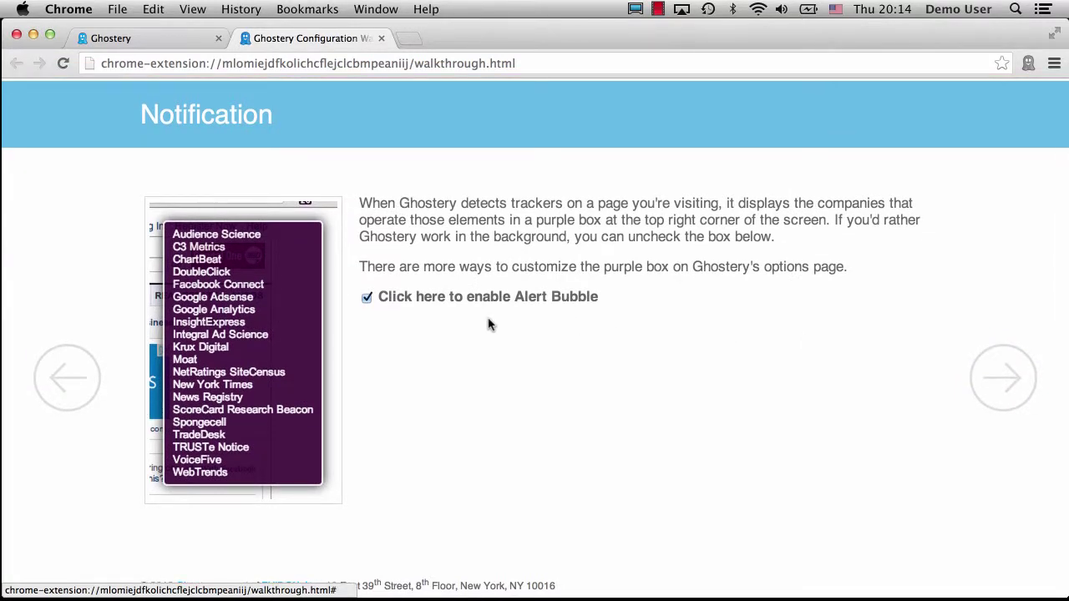
click(366, 299)
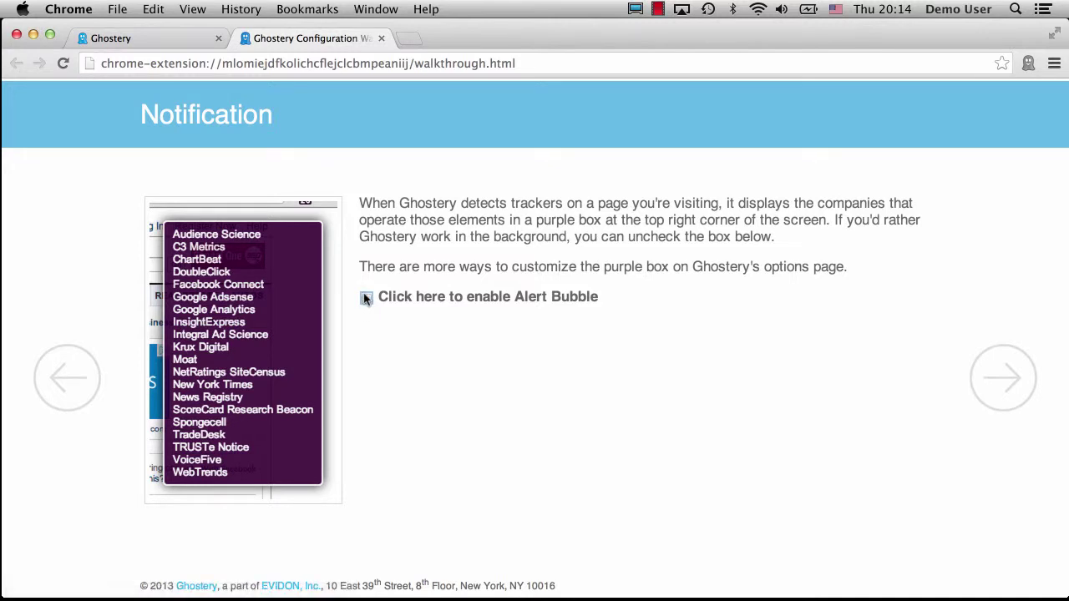
On the Blocking page, block trackers in every category
click(992, 375)
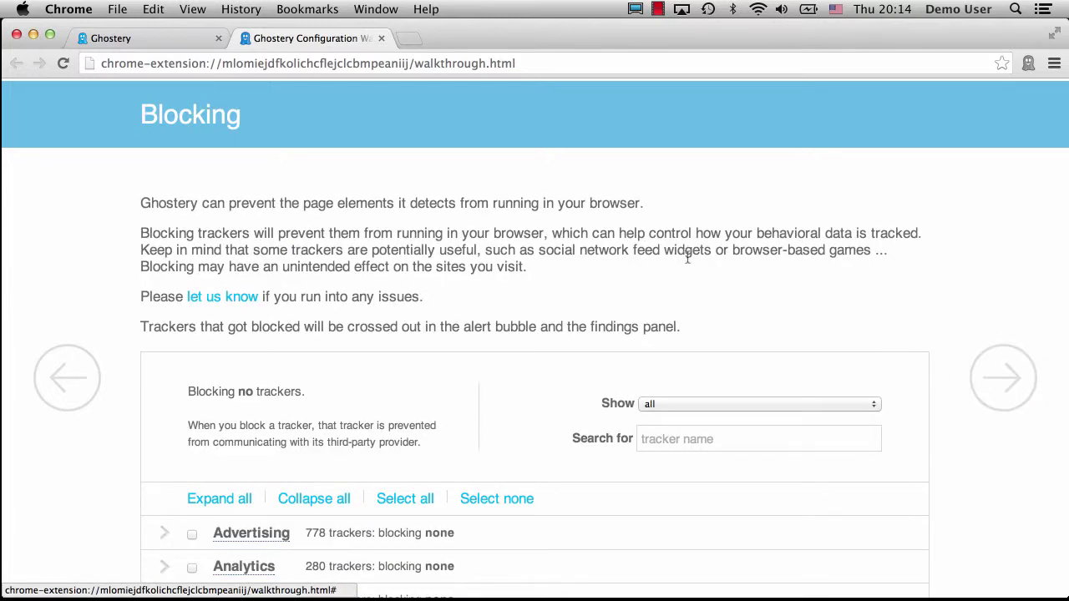
scroll(687, 260, down, 3)
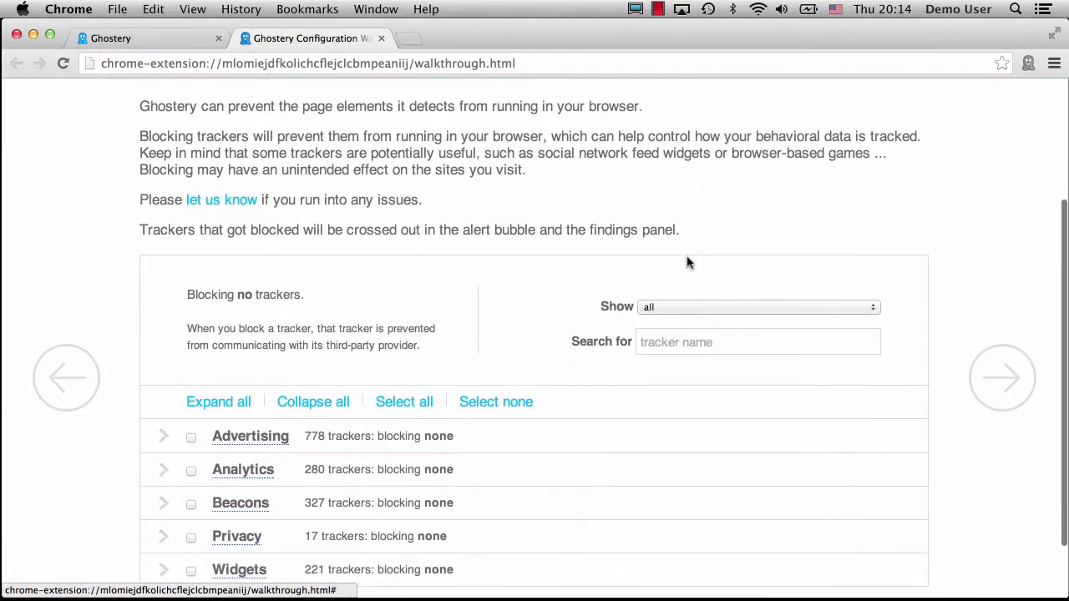
scroll(688, 261, down, 2)
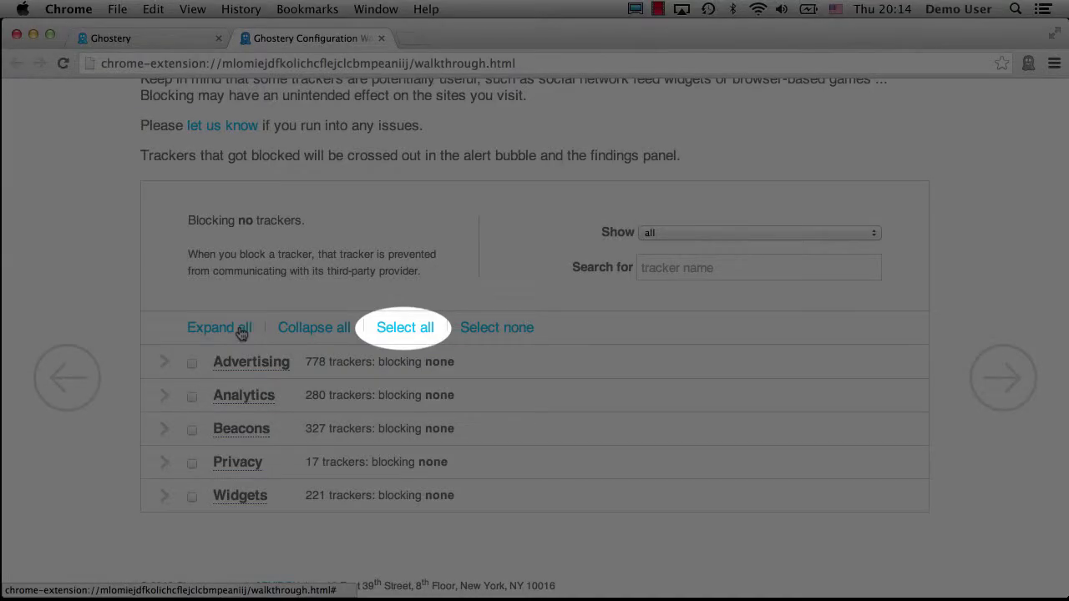
click(406, 328)
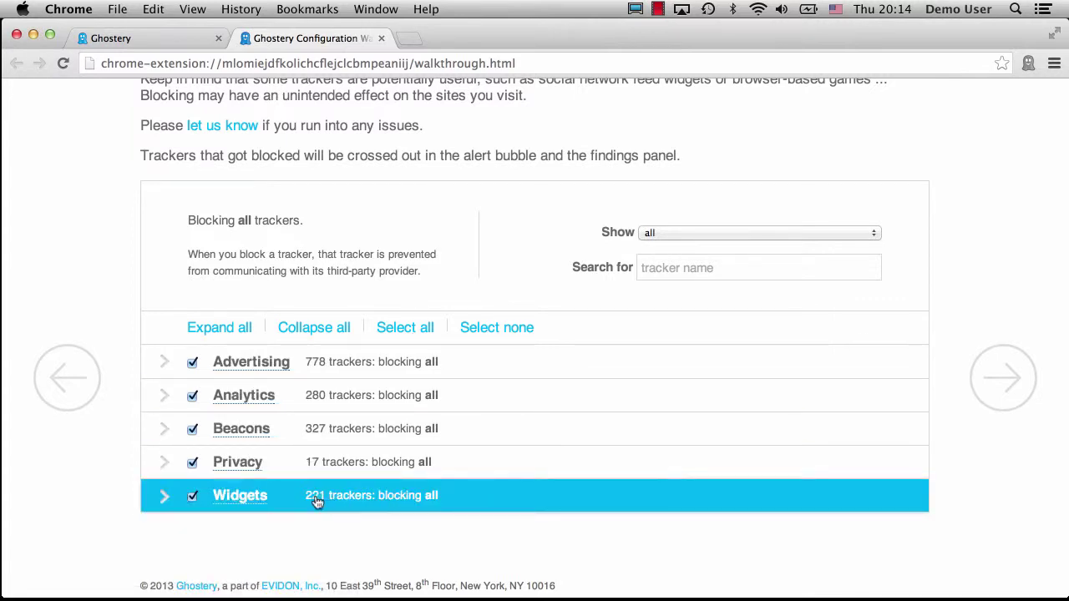
Search trackers for 'soun' and unblock SoundCloud under Widgets
click(692, 265)
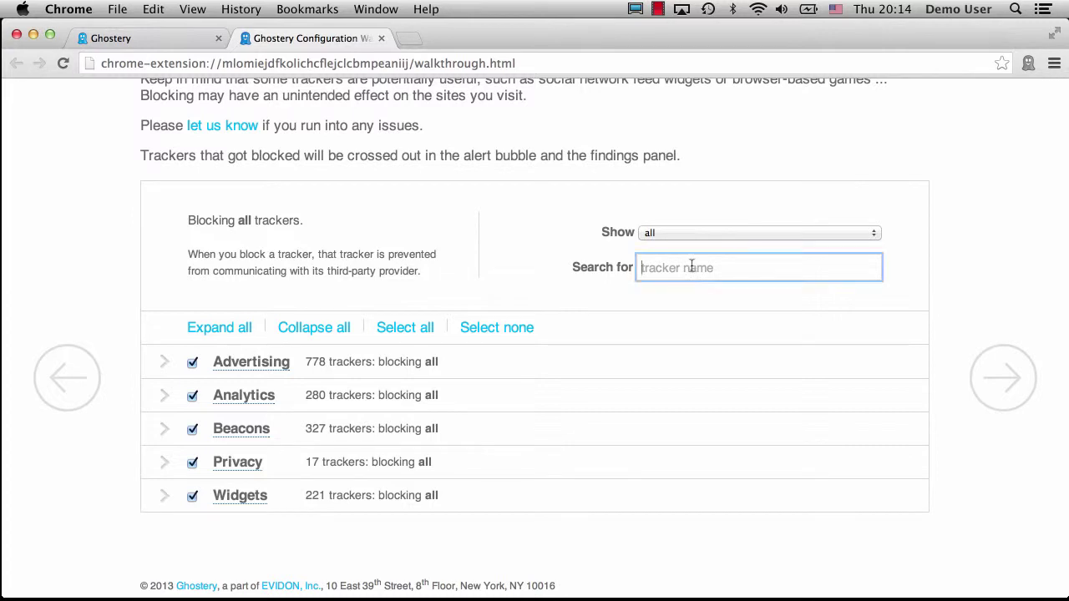
text(sou)
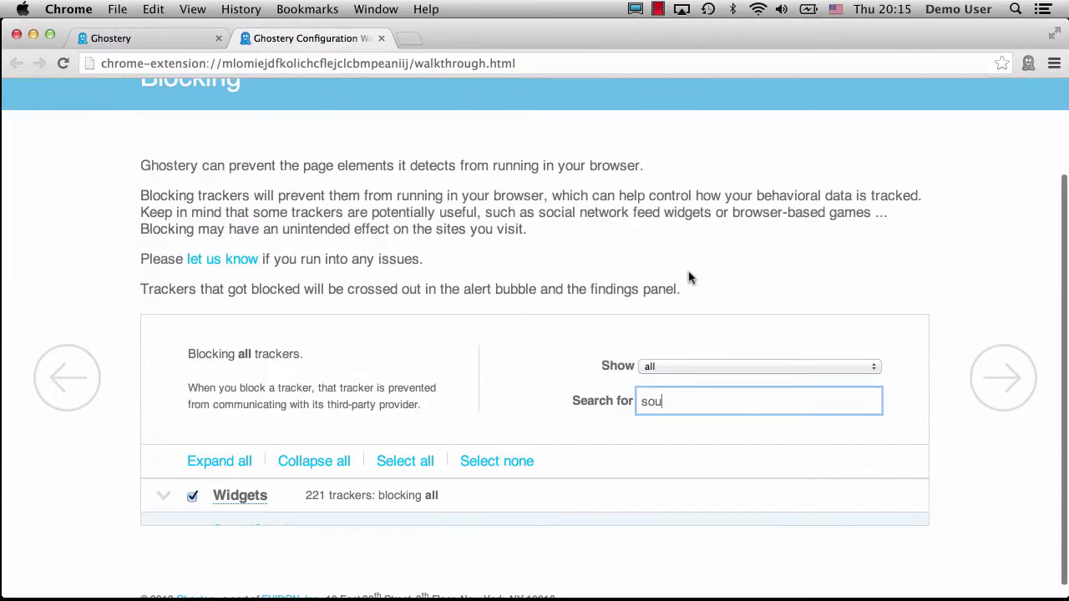
text(ndcloud)
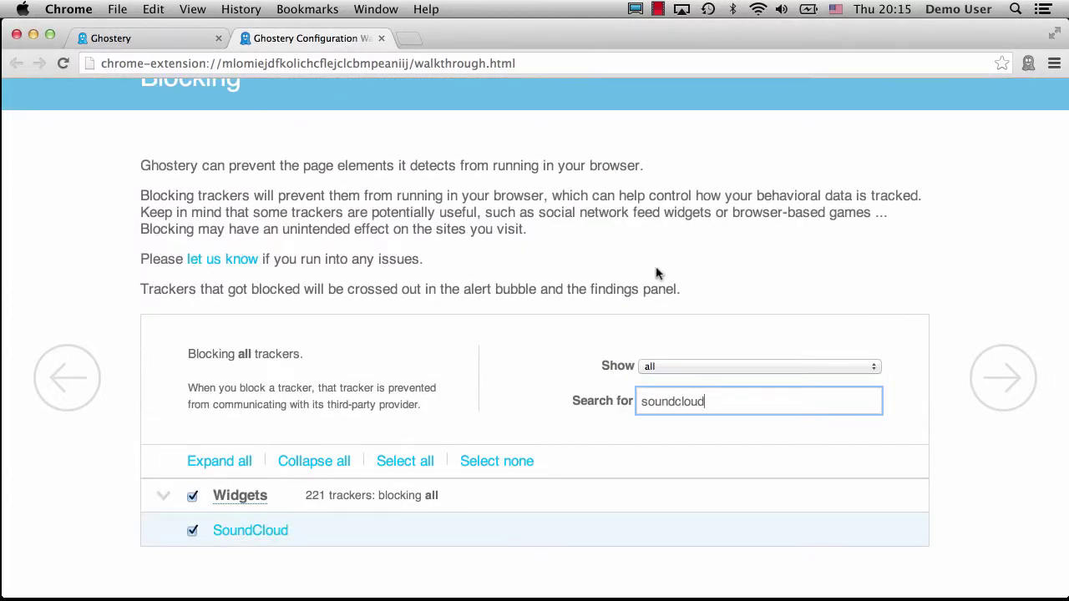
scroll(567, 272, down, 2)
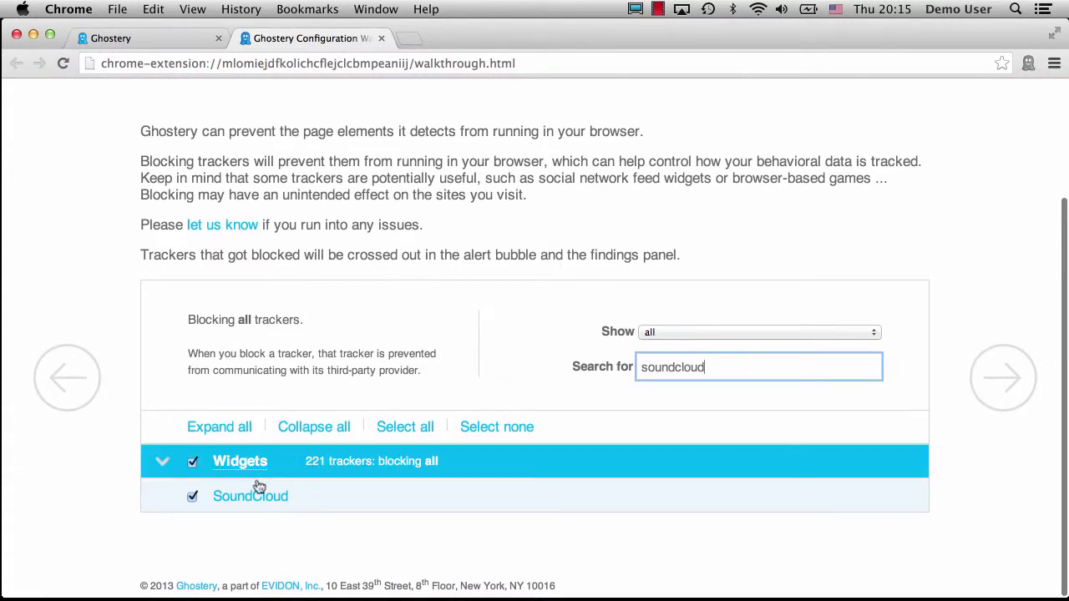
click(192, 497)
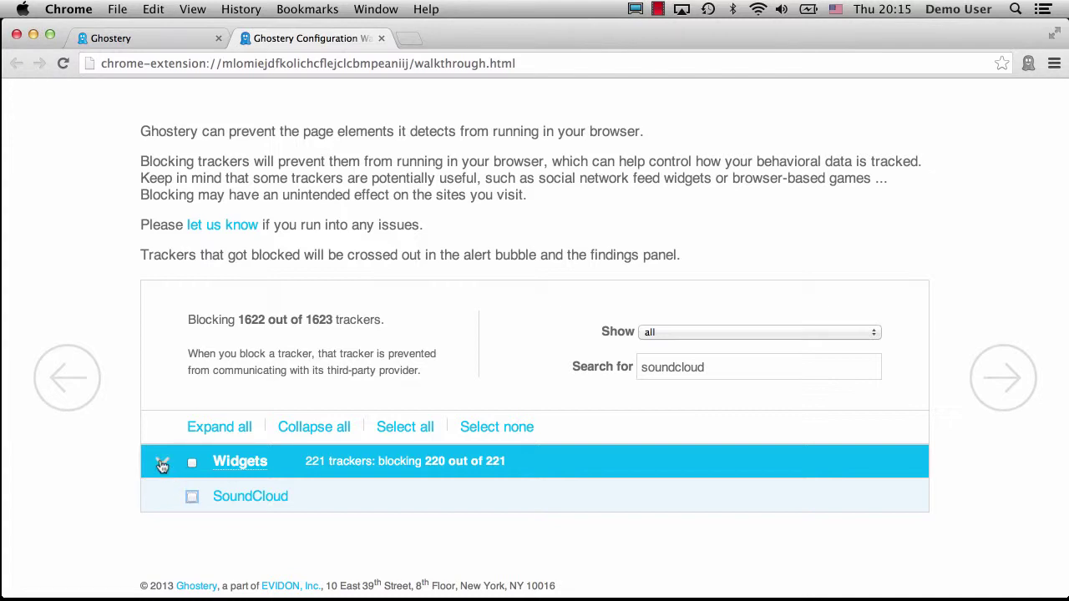
click(163, 465)
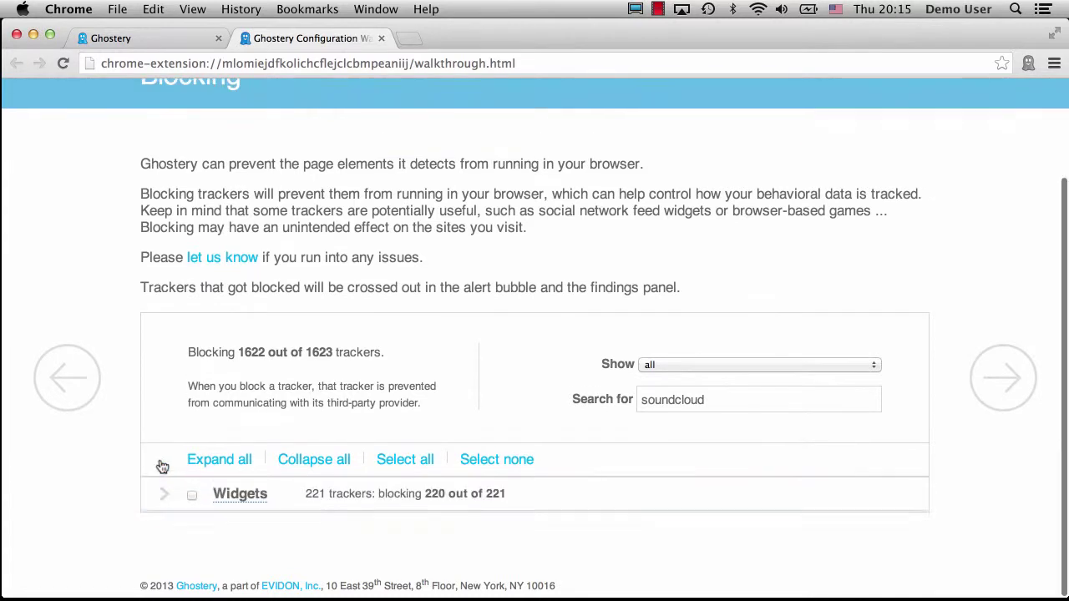
click(210, 468)
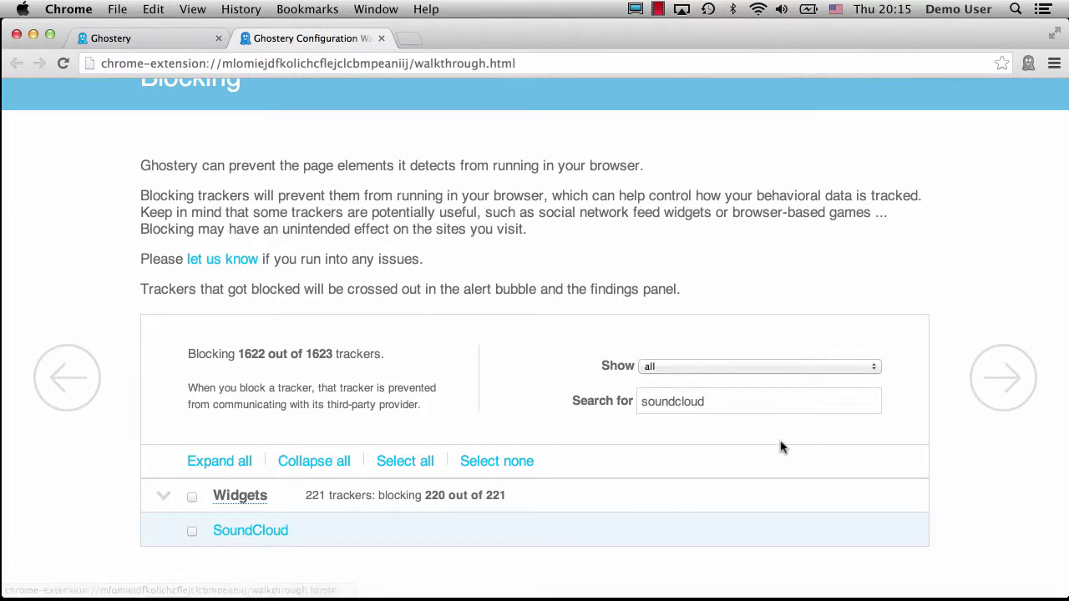
Clear the tracker search and continue to the final walkthrough page
double_click(742, 401)
key(BackSpace)
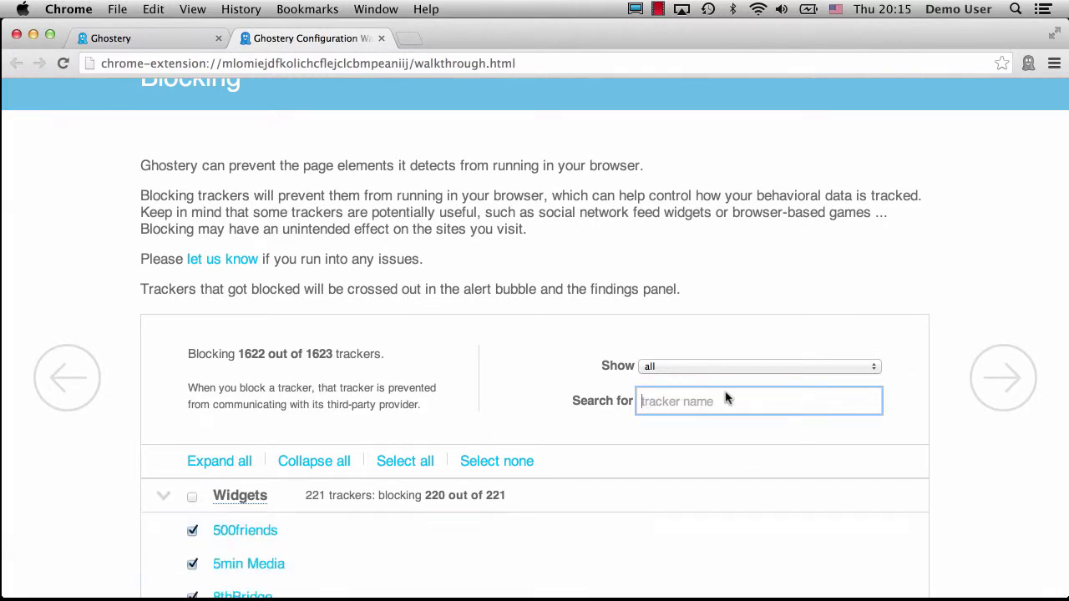
scroll(484, 367, down, 3)
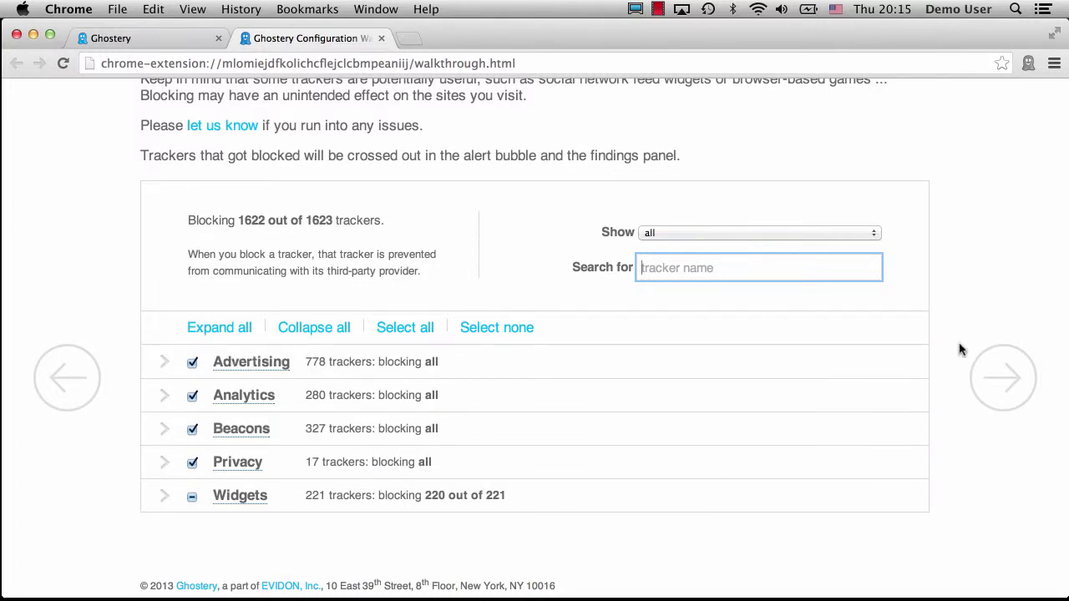
click(1001, 376)
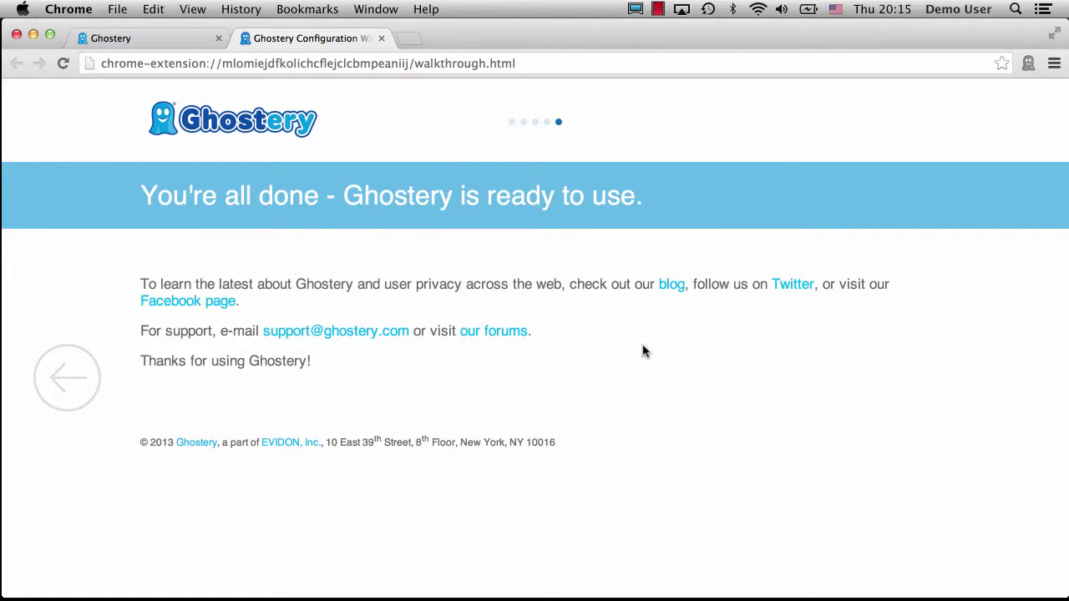
key(super+l)
text(www.cnn.com)
key(Return)
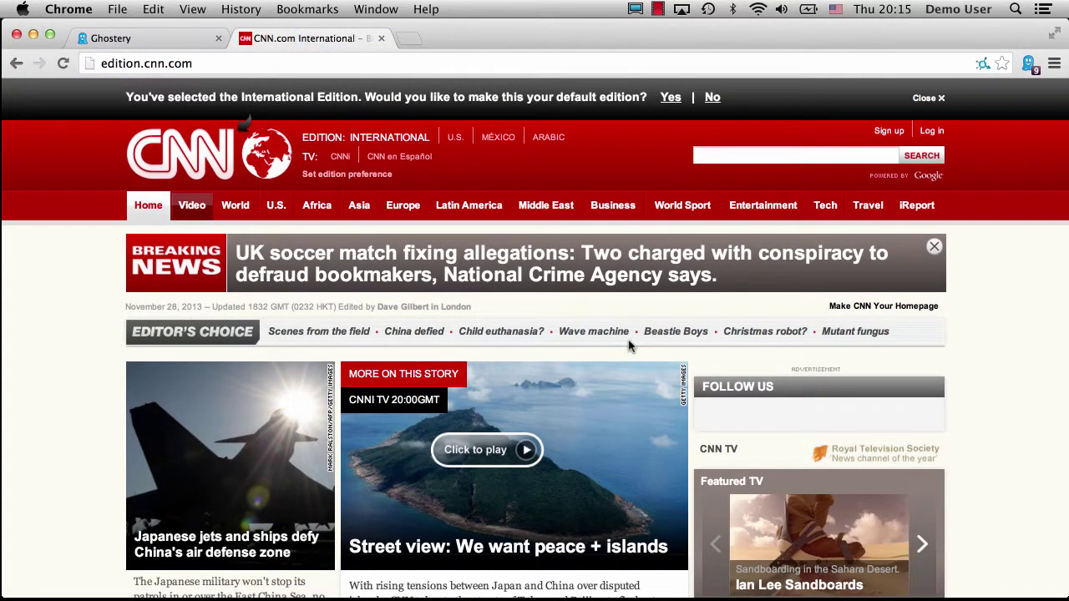
Find the Ghostery-blocked Facebook widget on CNN and allow it once with a page reload
scroll(464, 329, down, 5)
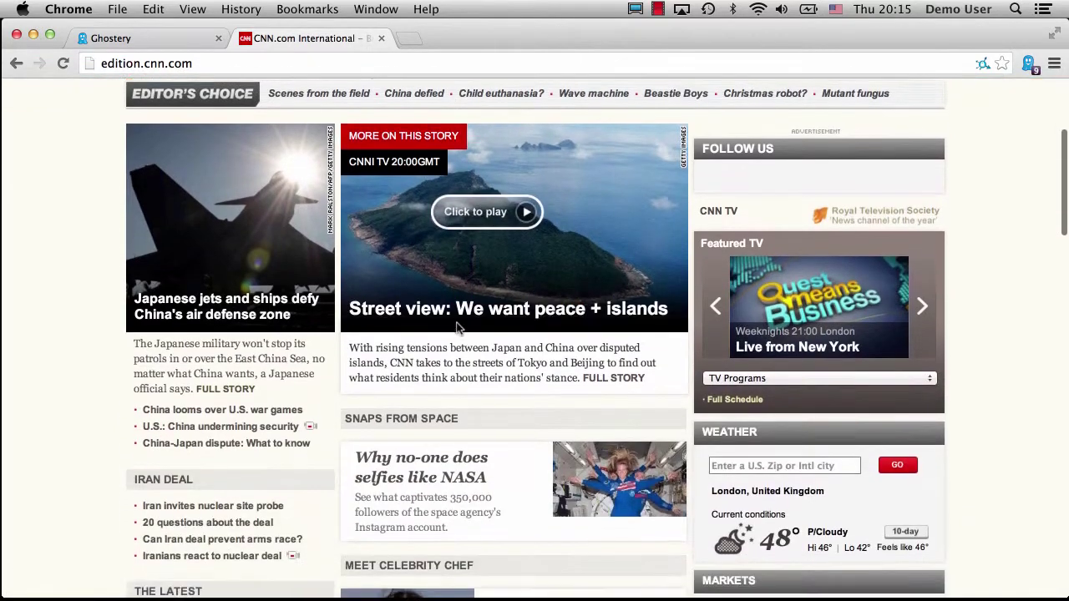
scroll(456, 327, down, 12)
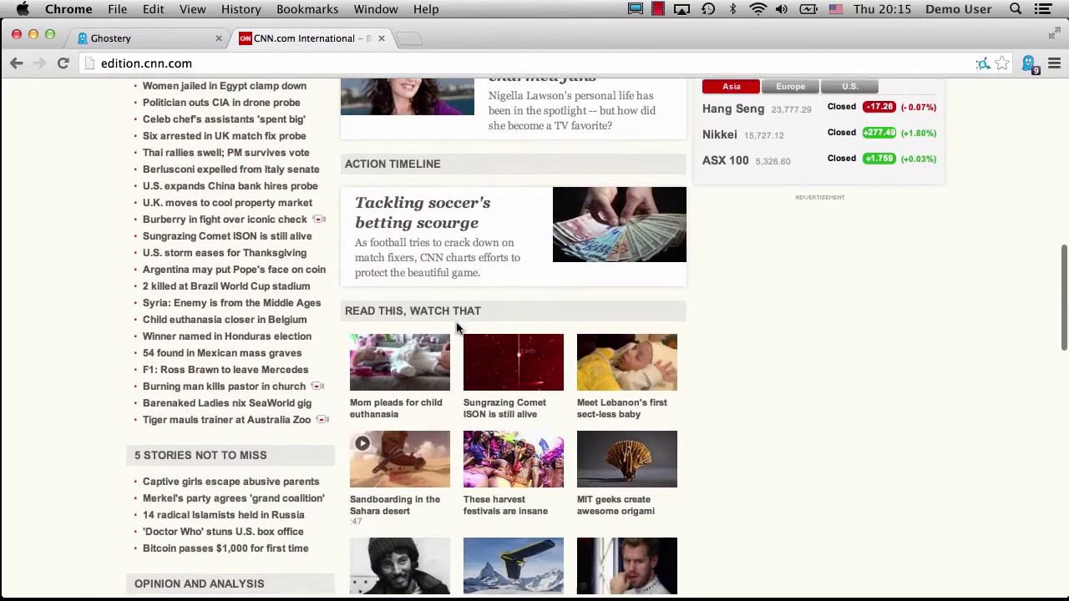
scroll(457, 328, down, 7)
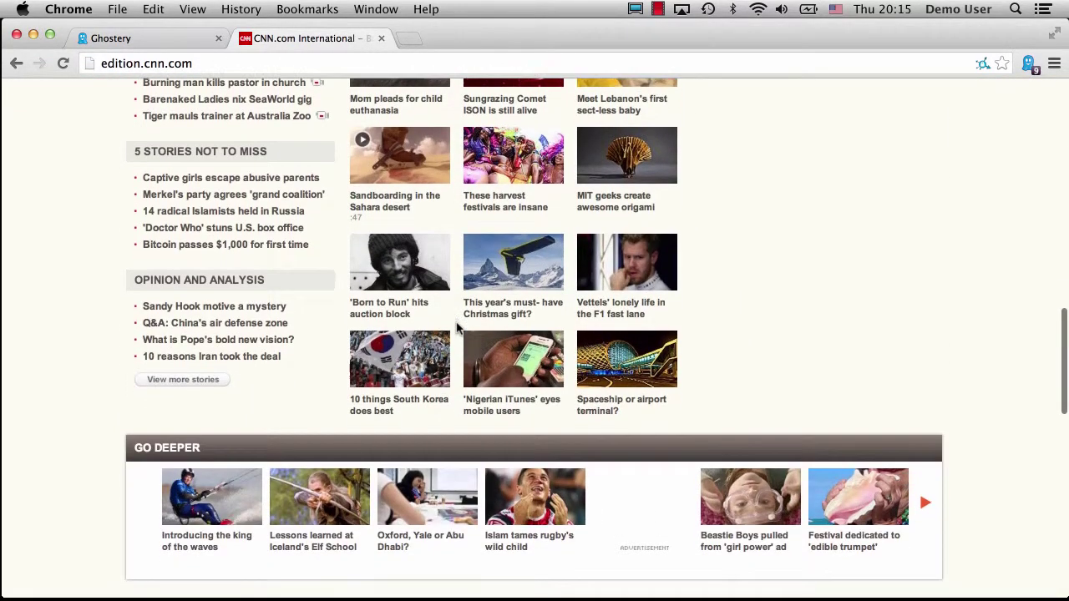
scroll(457, 328, down, 10)
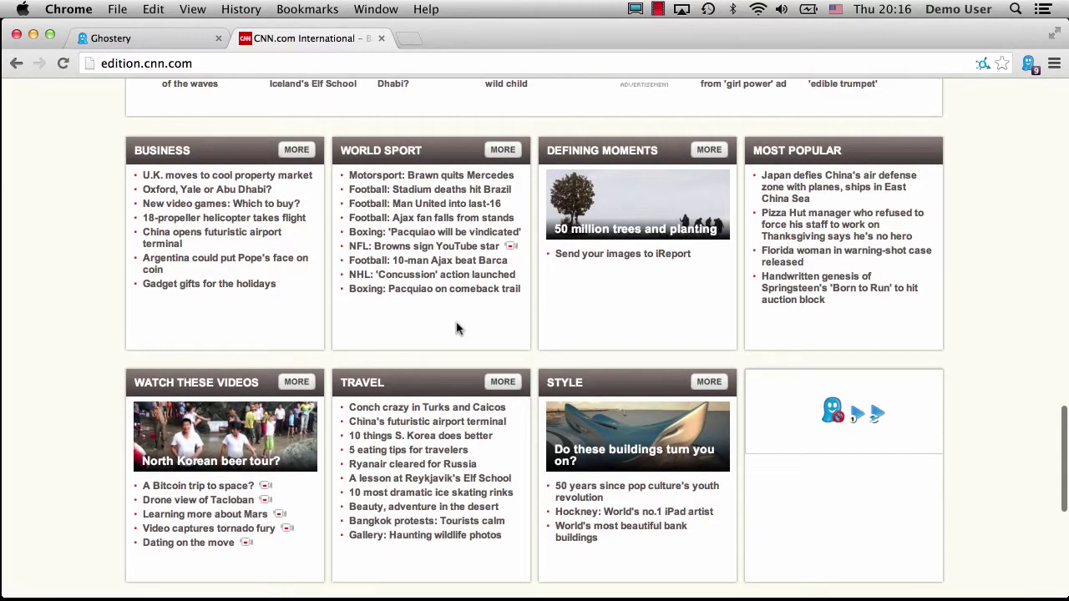
scroll(457, 328, down, 6)
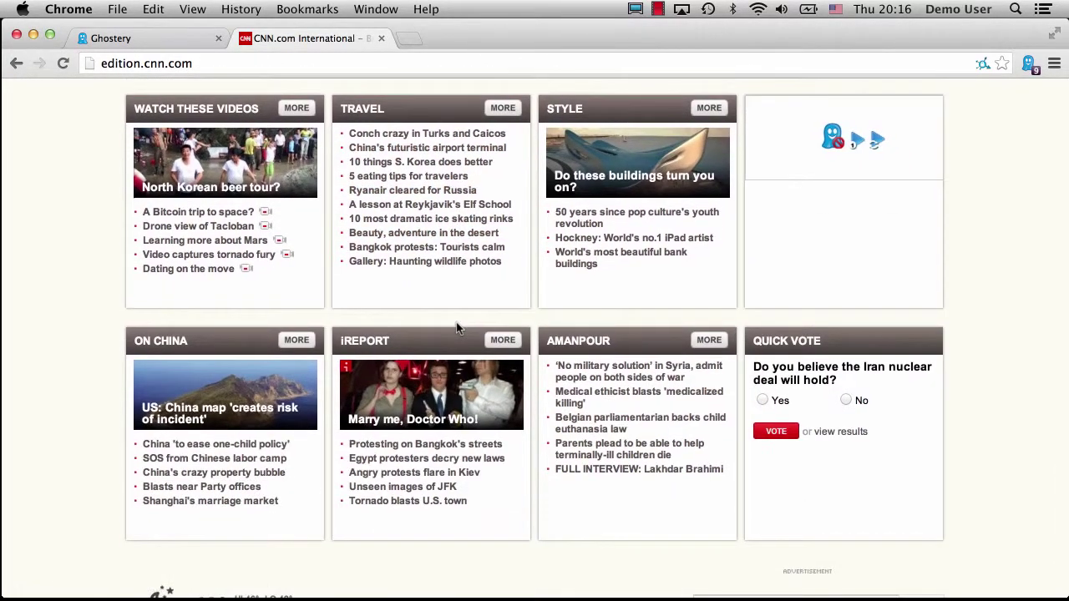
scroll(457, 328, down, 3)
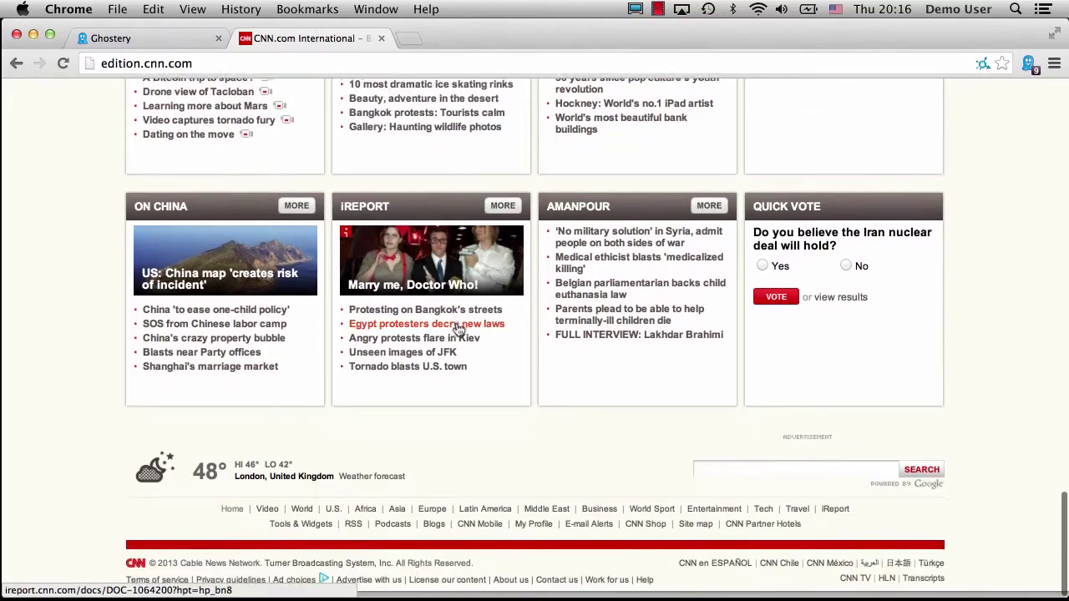
scroll(457, 328, up, 16)
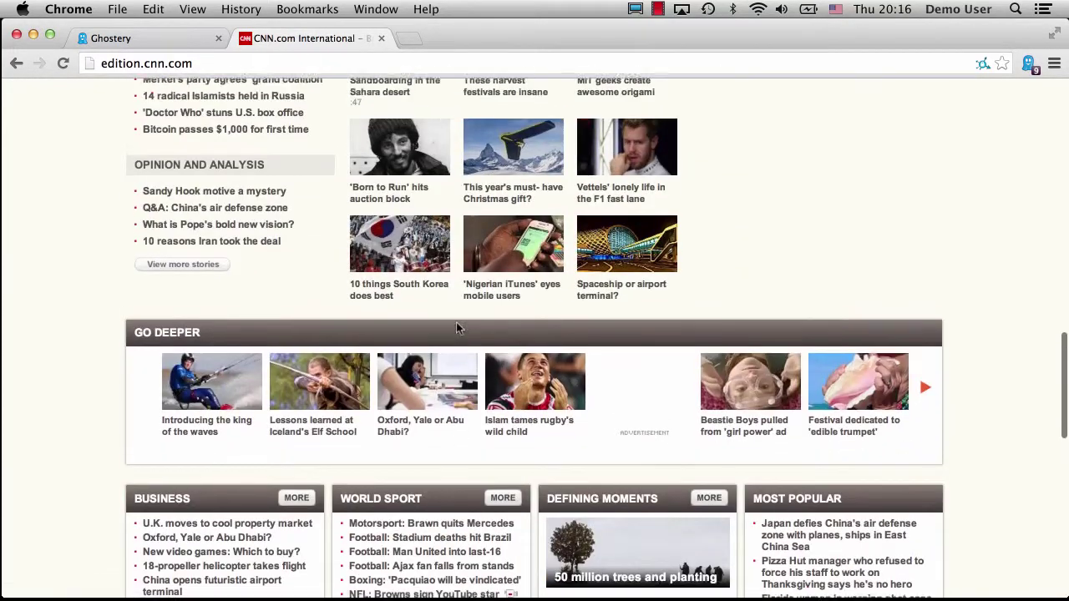
scroll(457, 328, down, 9)
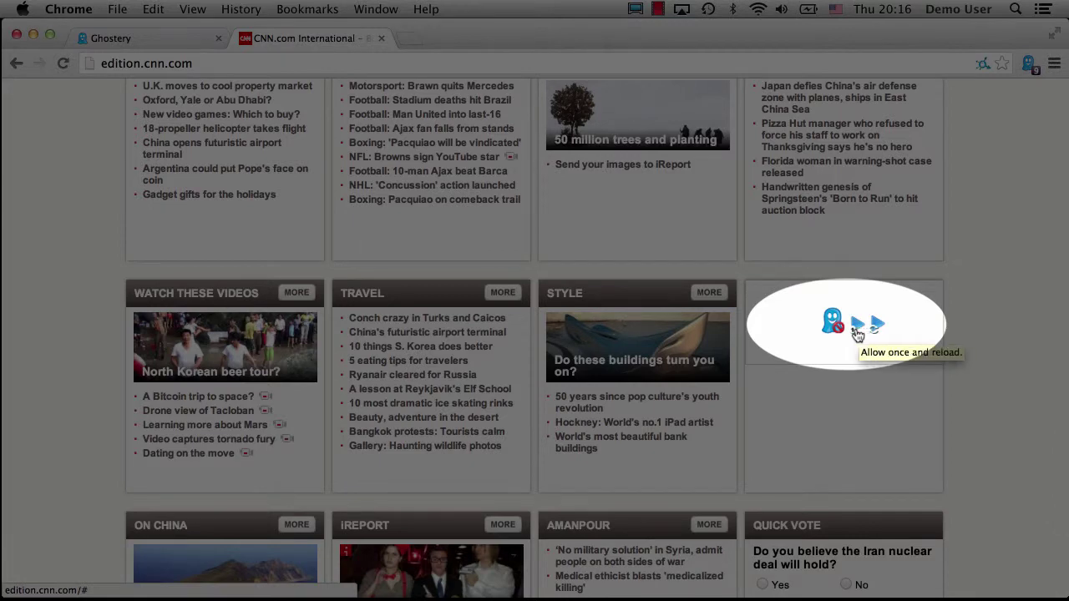
click(858, 333)
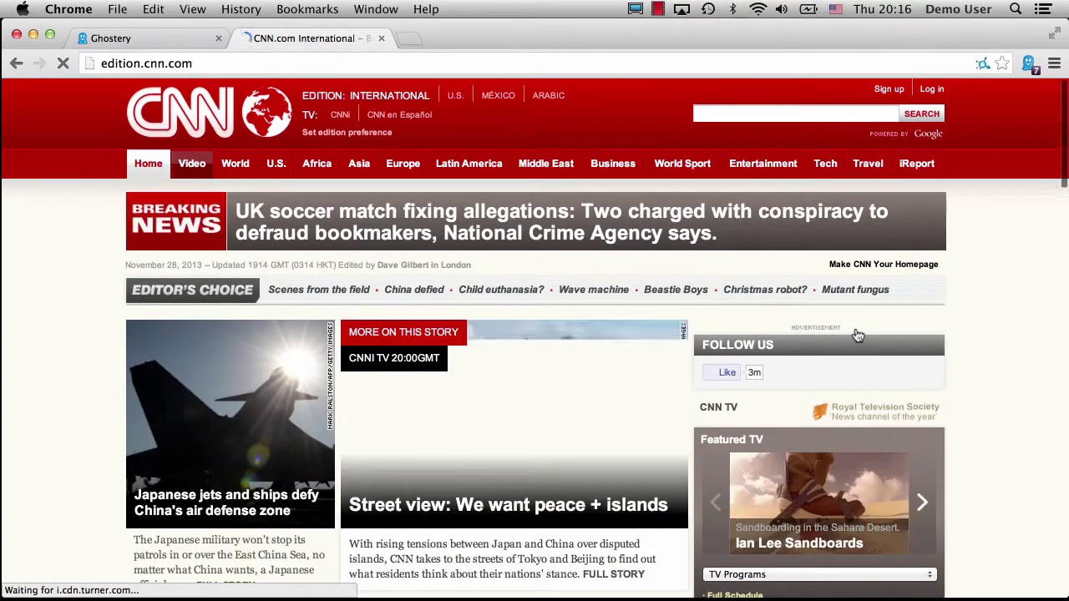
scroll(858, 334, down, 6)
scroll(858, 335, down, 15)
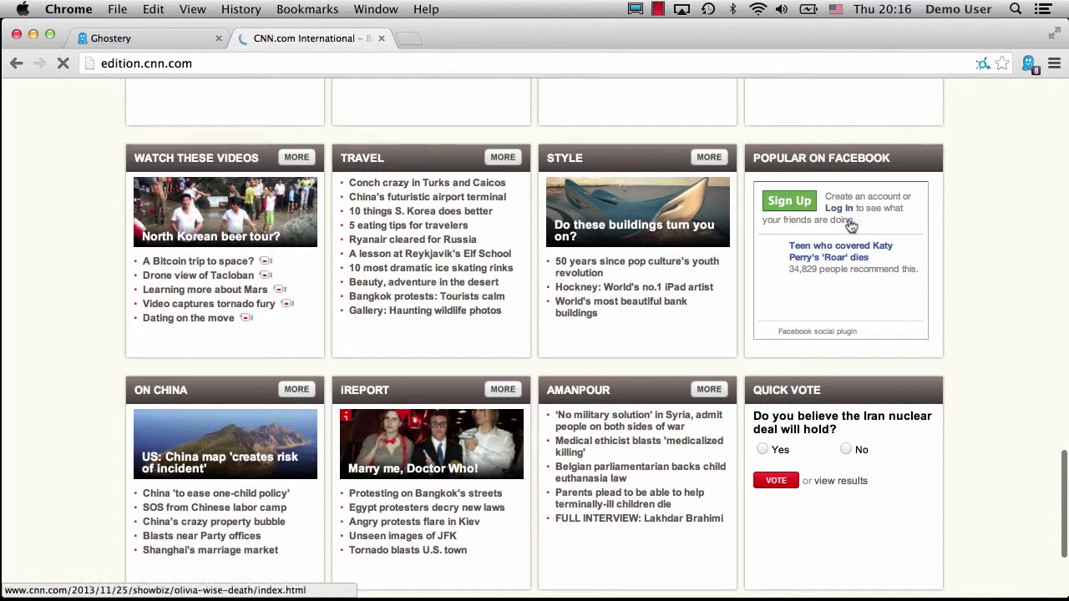
scroll(849, 217, down, 2)
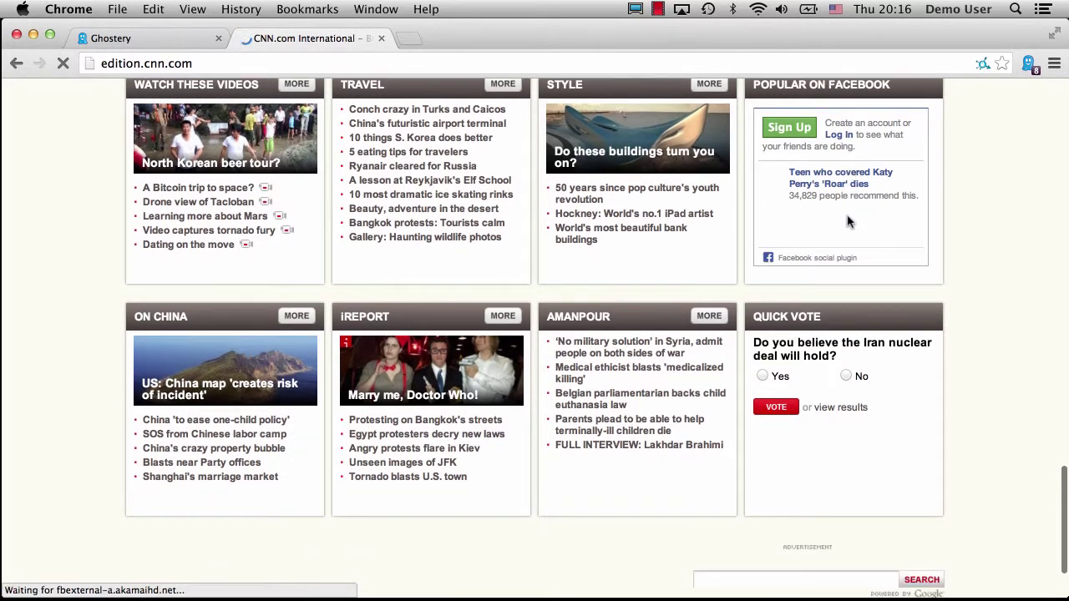
Review the nine trackers Ghostery found on CNN and toggle blocking for Visual Revenue
click(1032, 69)
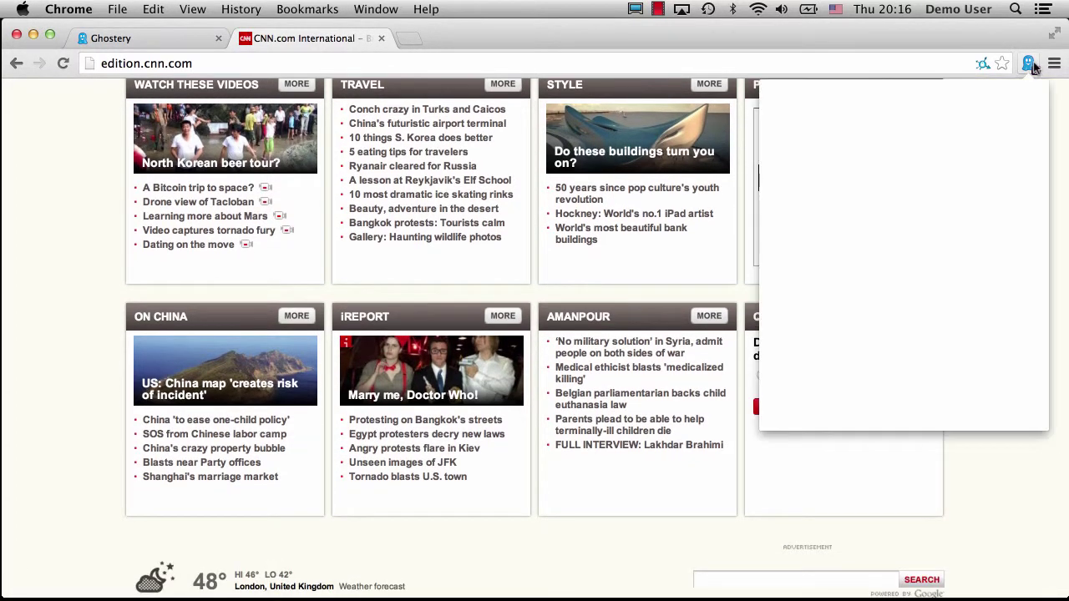
scroll(895, 211, down, 2)
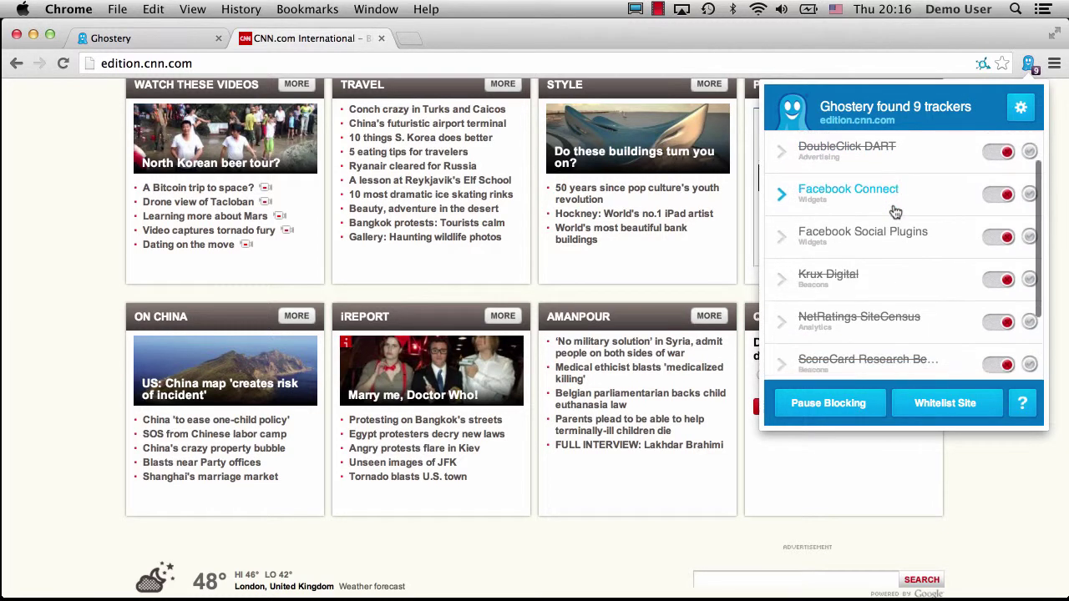
scroll(896, 212, up, 2)
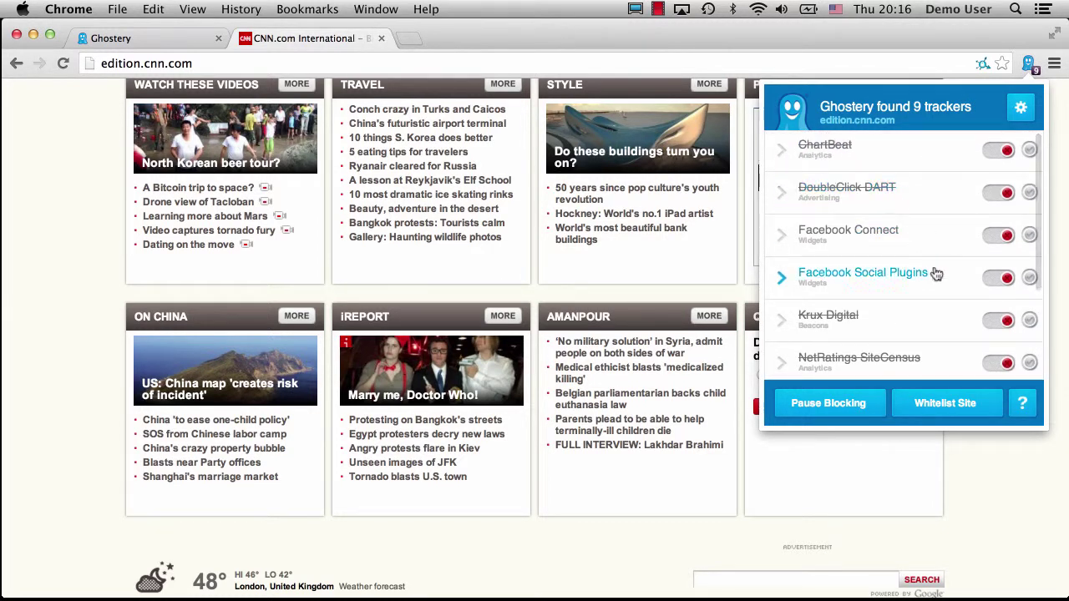
scroll(910, 285, down, 1)
scroll(909, 285, down, 5)
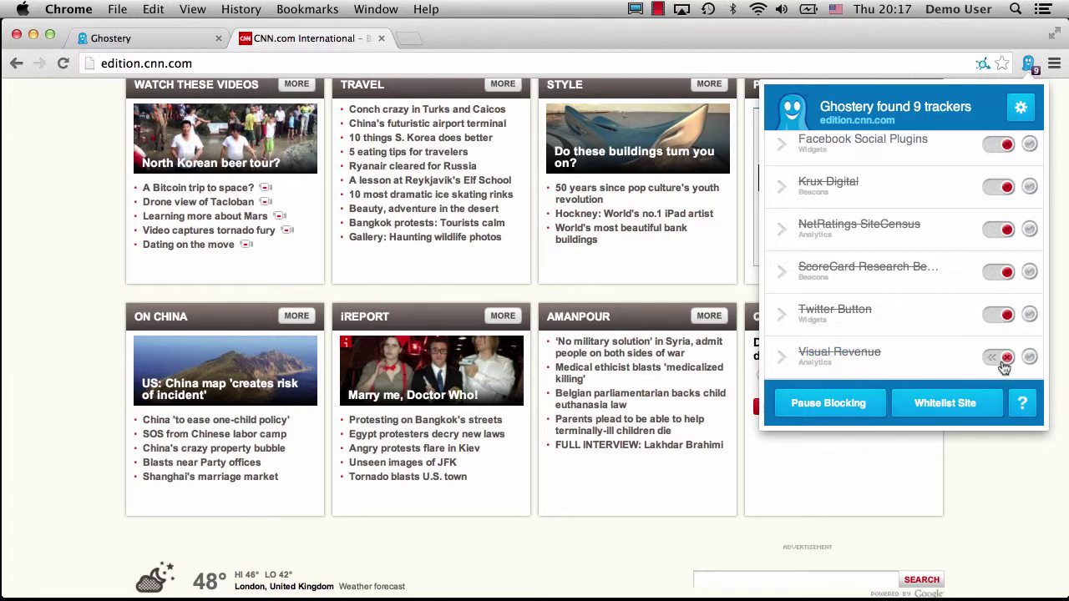
click(1002, 359)
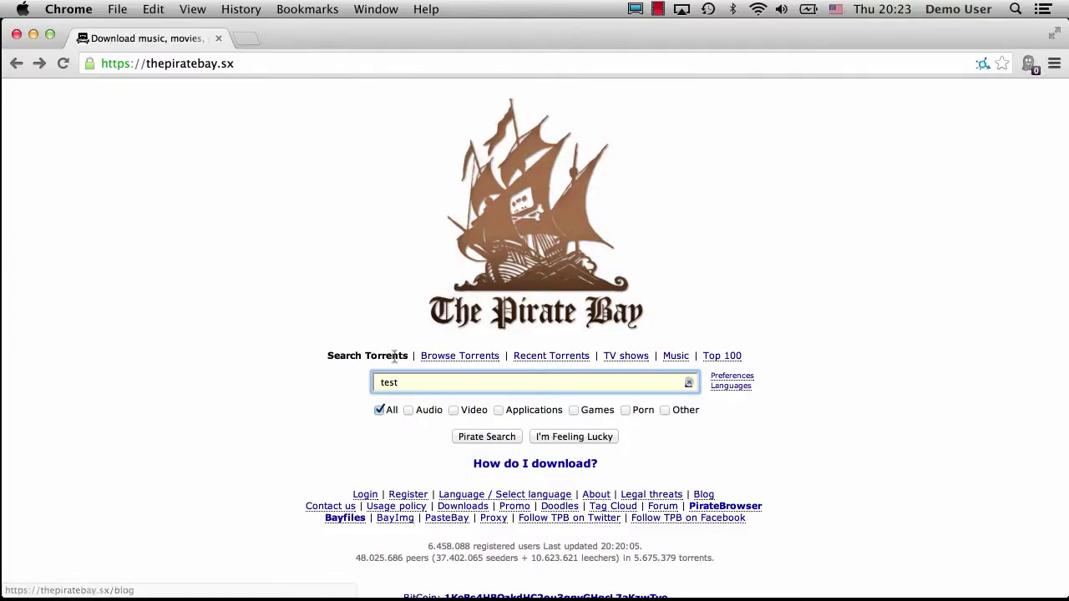
Search The Pirate Bay for 'test' and scroll the ad-free results
click(482, 440)
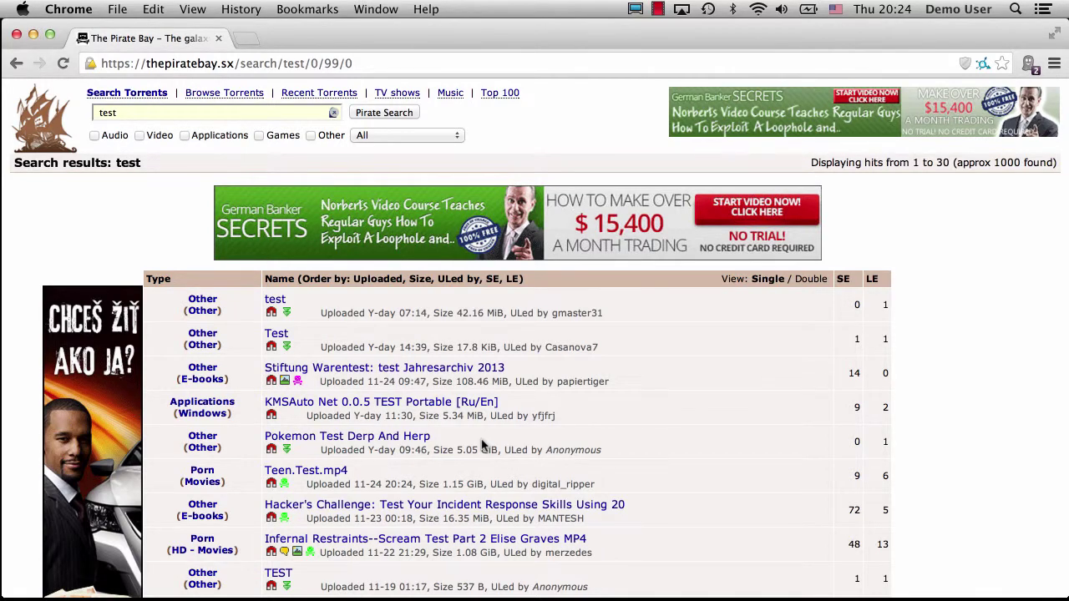
scroll(482, 446, down, 5)
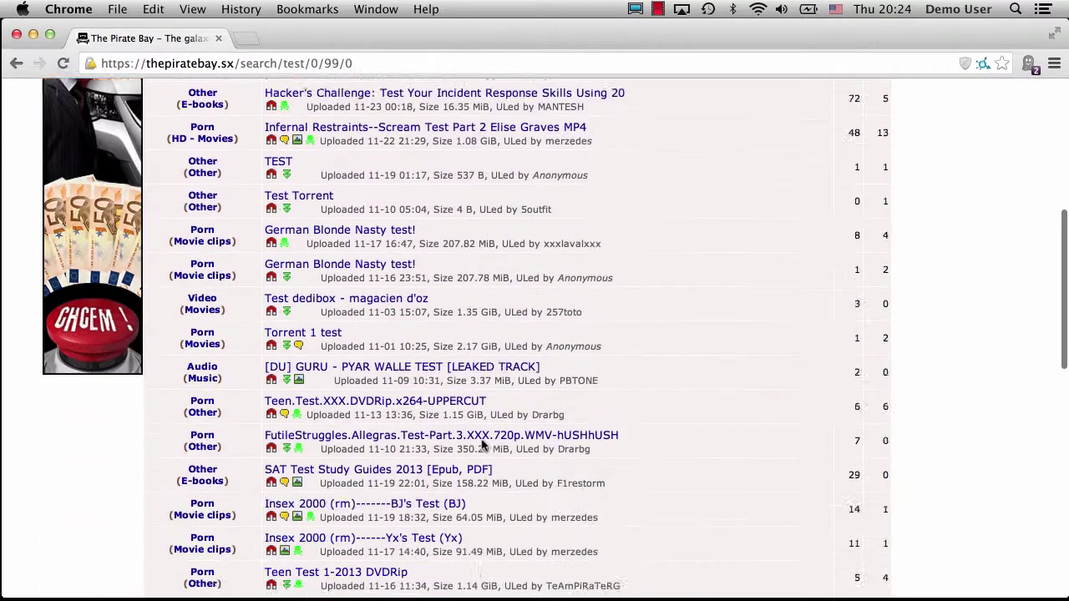
scroll(481, 446, down, 8)
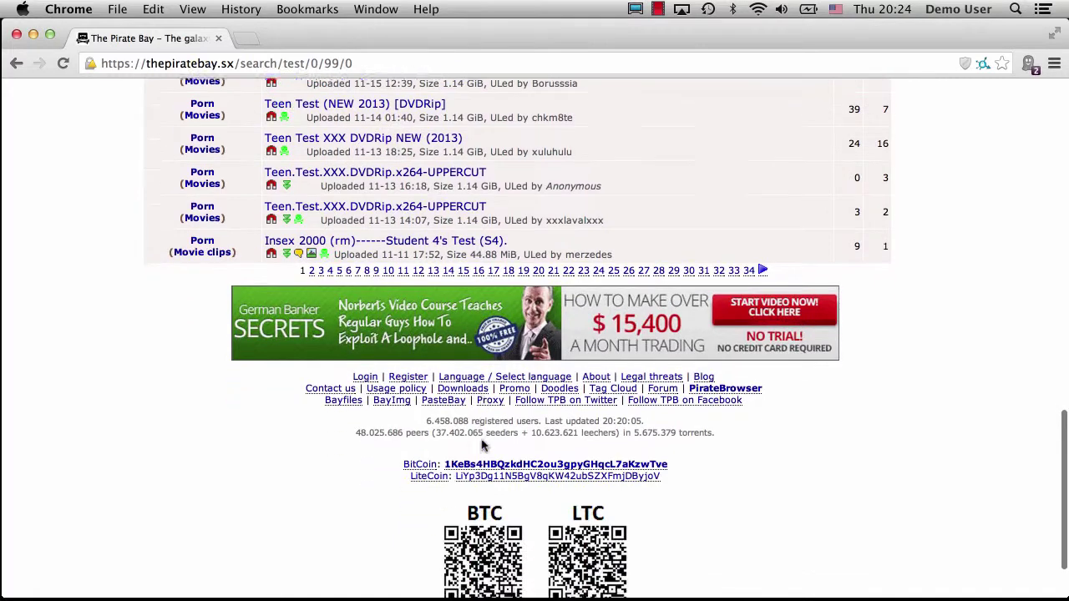
scroll(482, 446, down, 2)
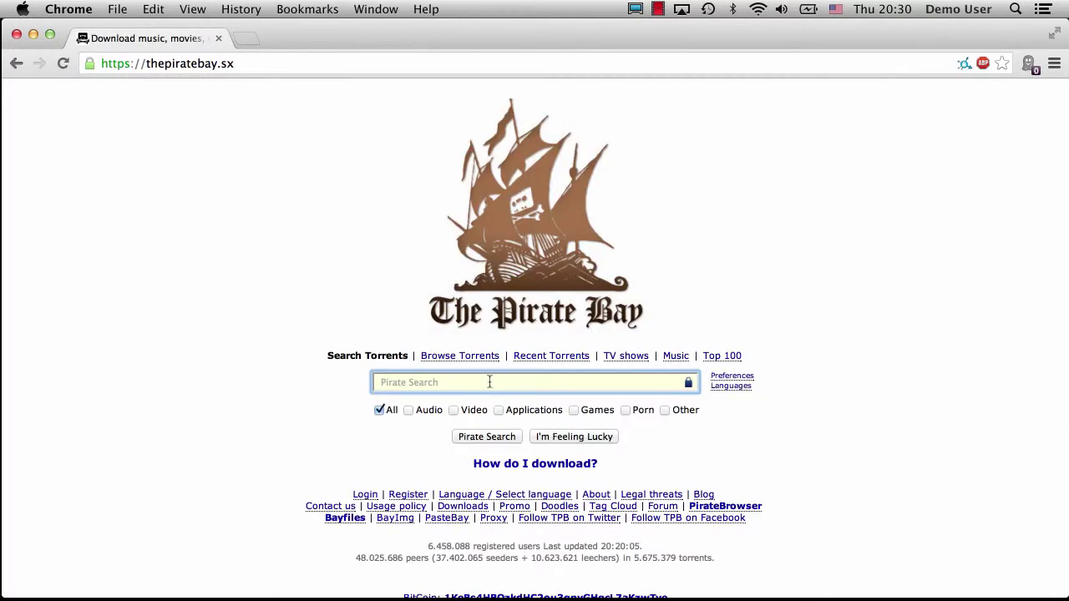
Run the 'test' search again from the Pirate Bay home page
click(480, 382)
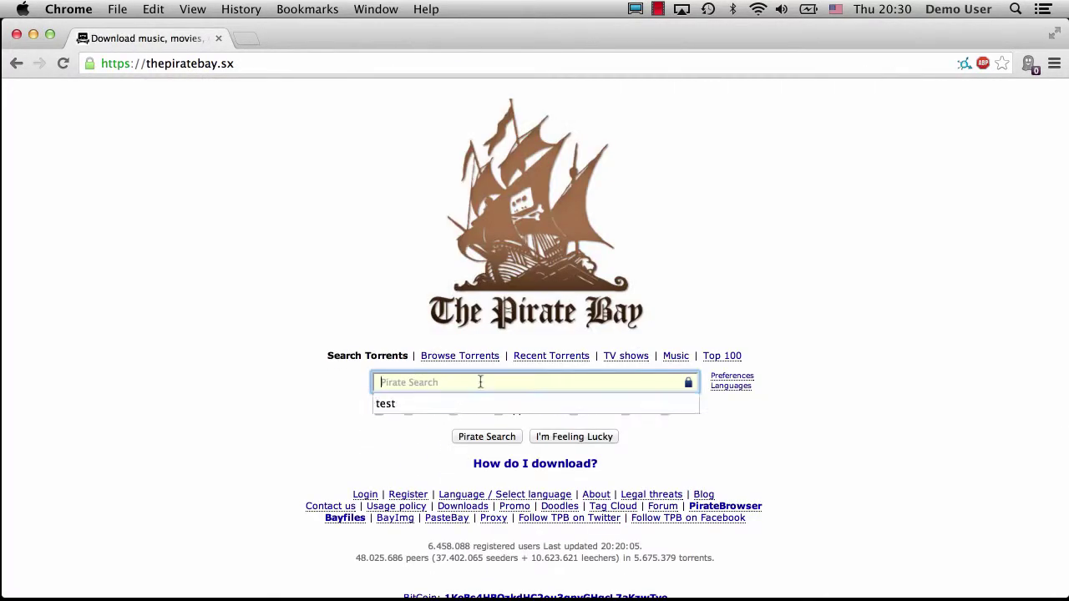
key(Return)
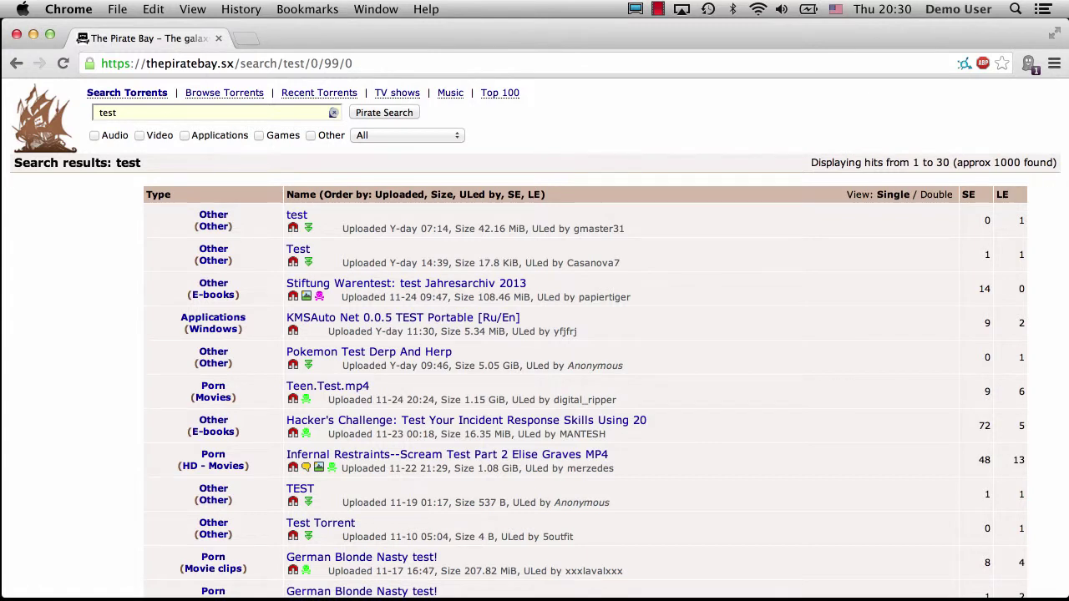
scroll(535, 334, up, 1)
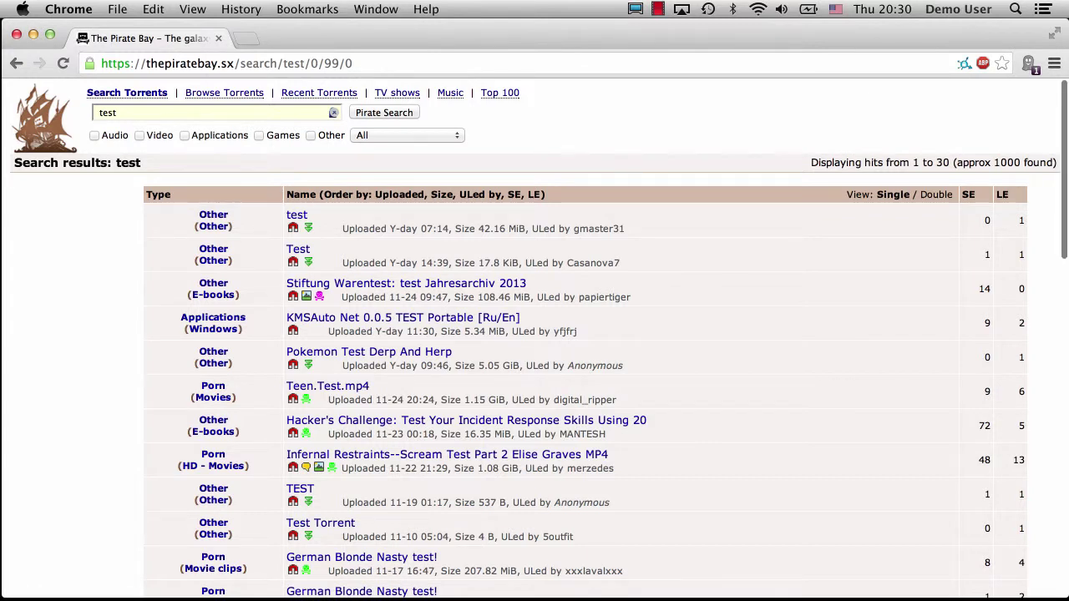
key(super+shift+2)
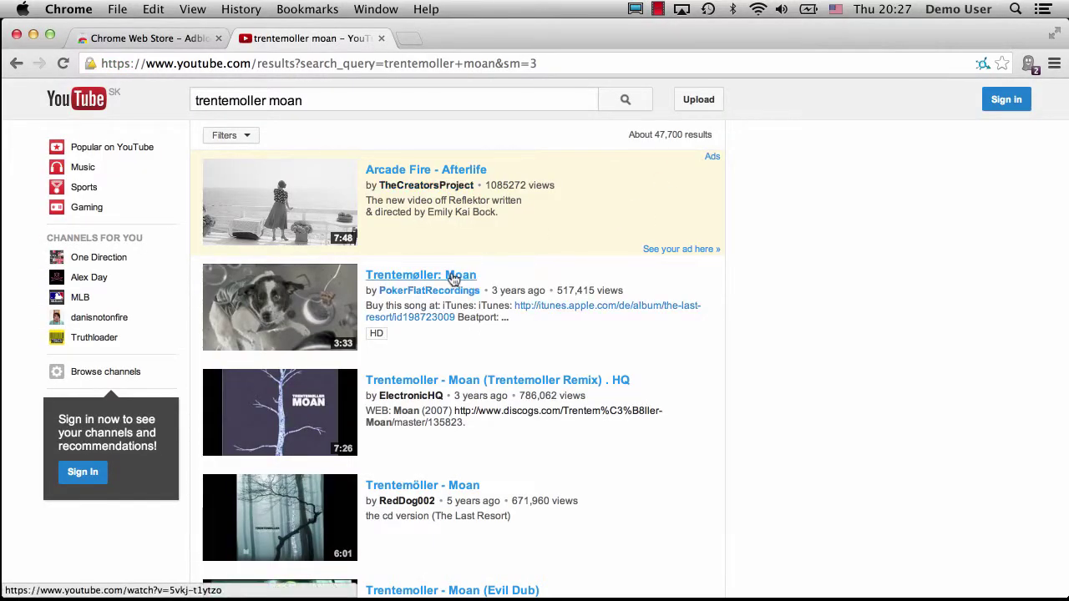
Open the Trentemøller: Moan video, pause its Dior pre-roll ad, and return to the Adblock Plus listing
click(453, 276)
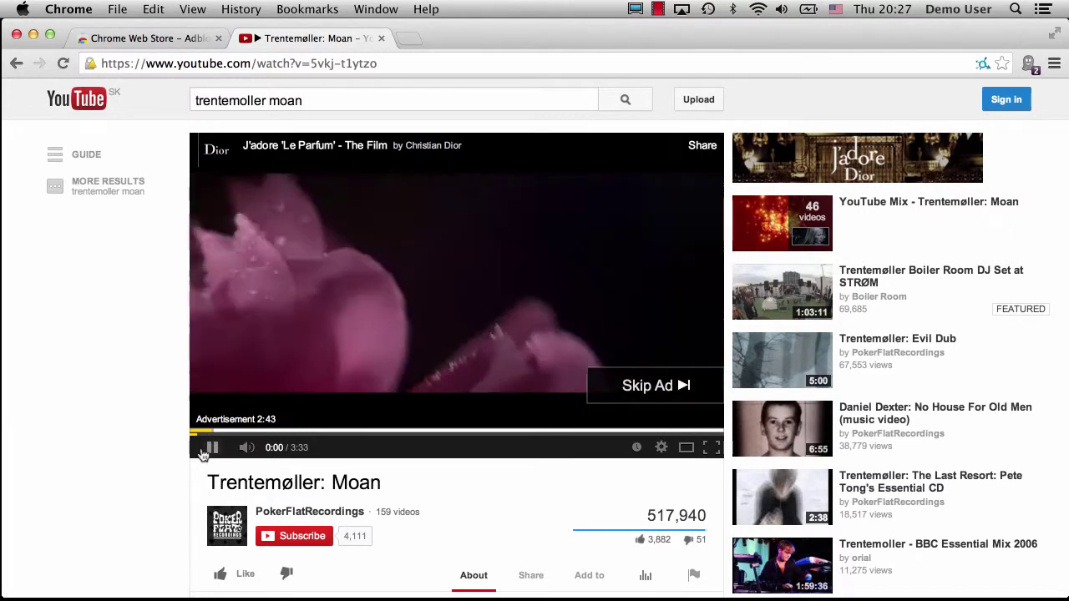
click(205, 451)
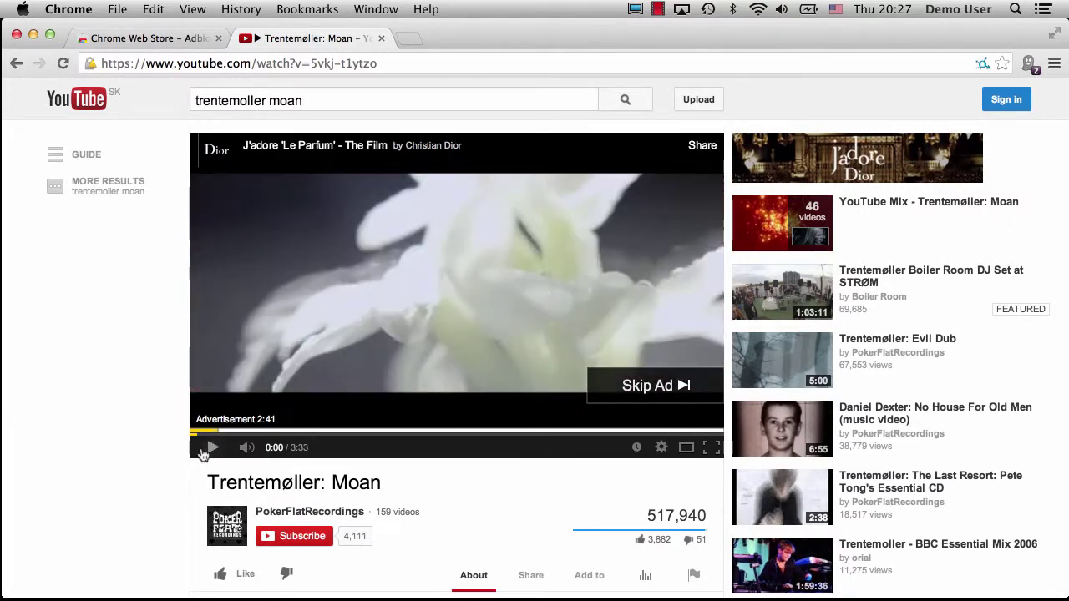
click(162, 41)
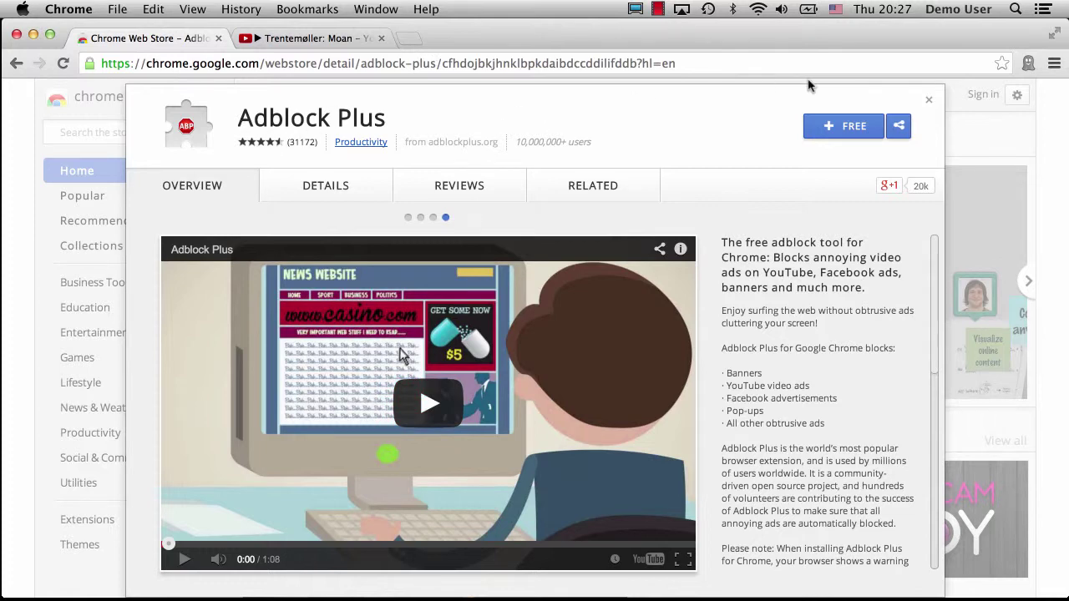
Add the Adblock Plus extension to Chrome from its Web Store page
click(835, 127)
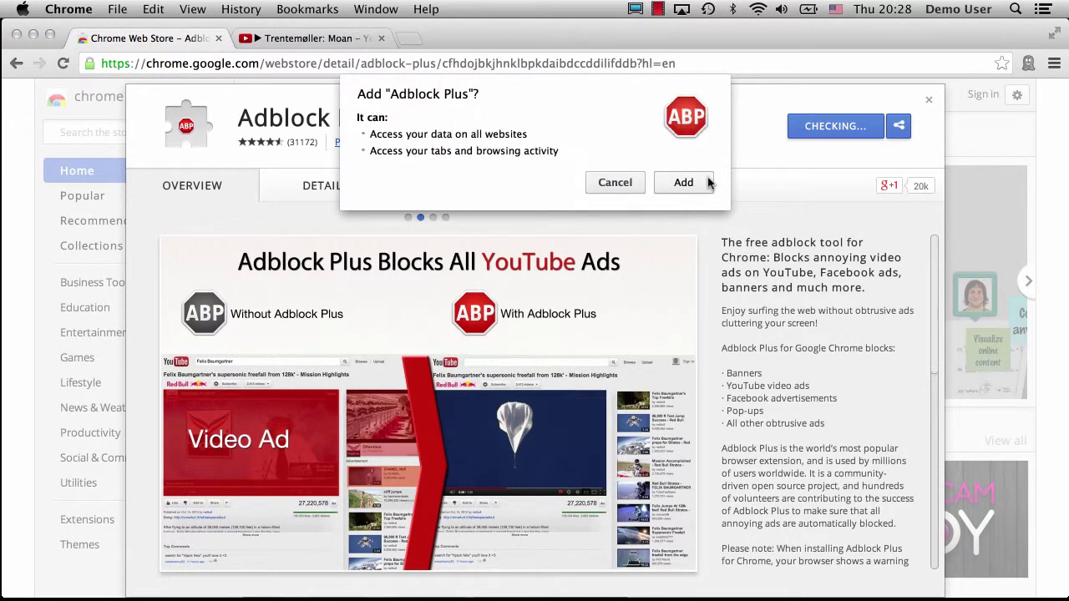
click(683, 183)
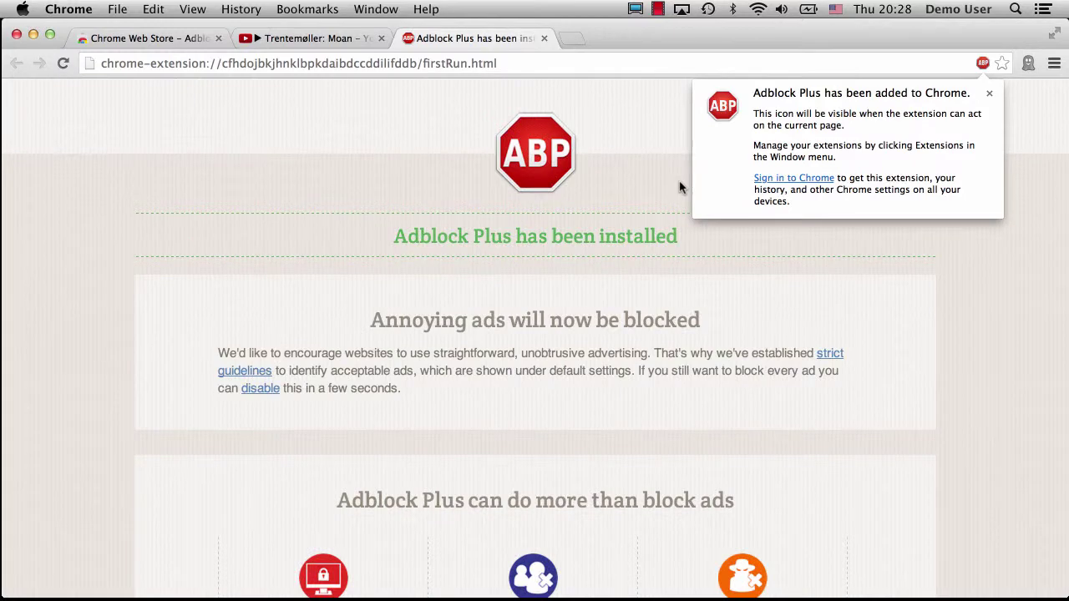
Read through the Adblock Plus welcome page and close the 'added to Chrome' bubble
scroll(518, 250, down, 5)
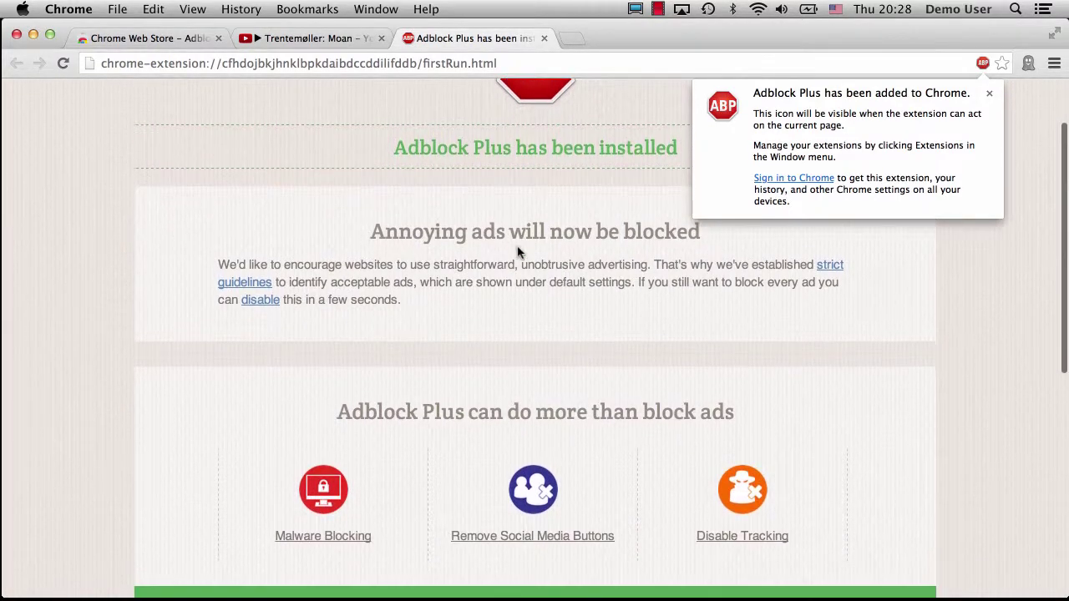
scroll(518, 252, down, 2)
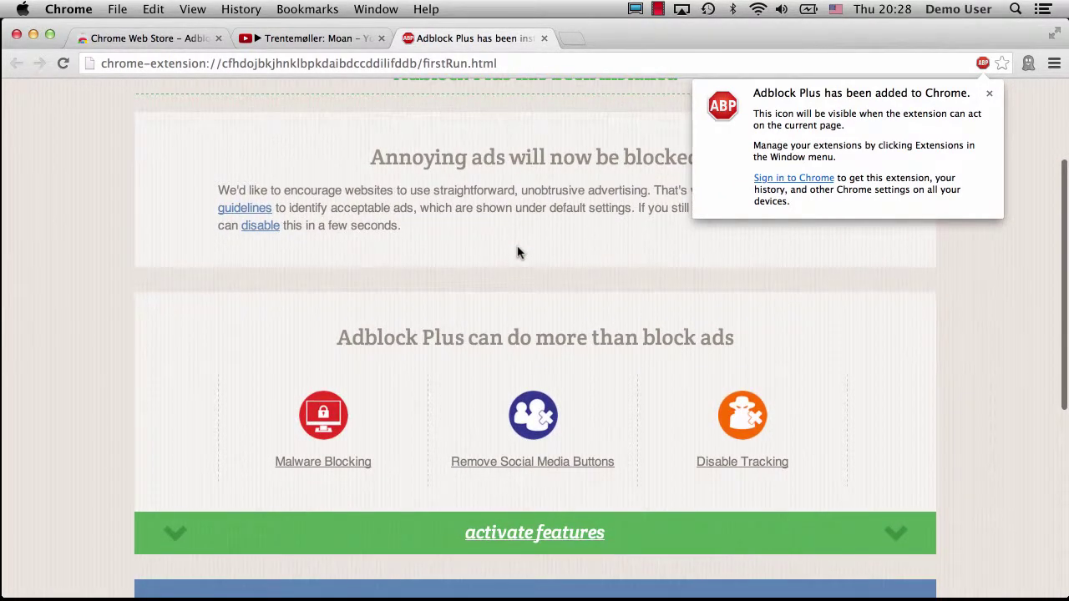
scroll(517, 252, down, 3)
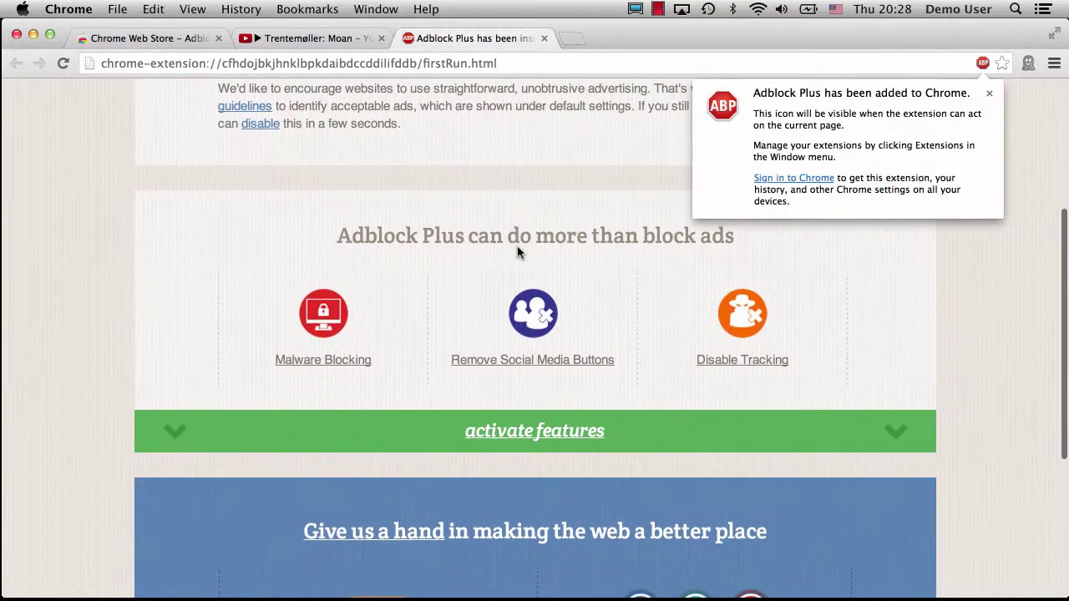
scroll(518, 252, down, 1)
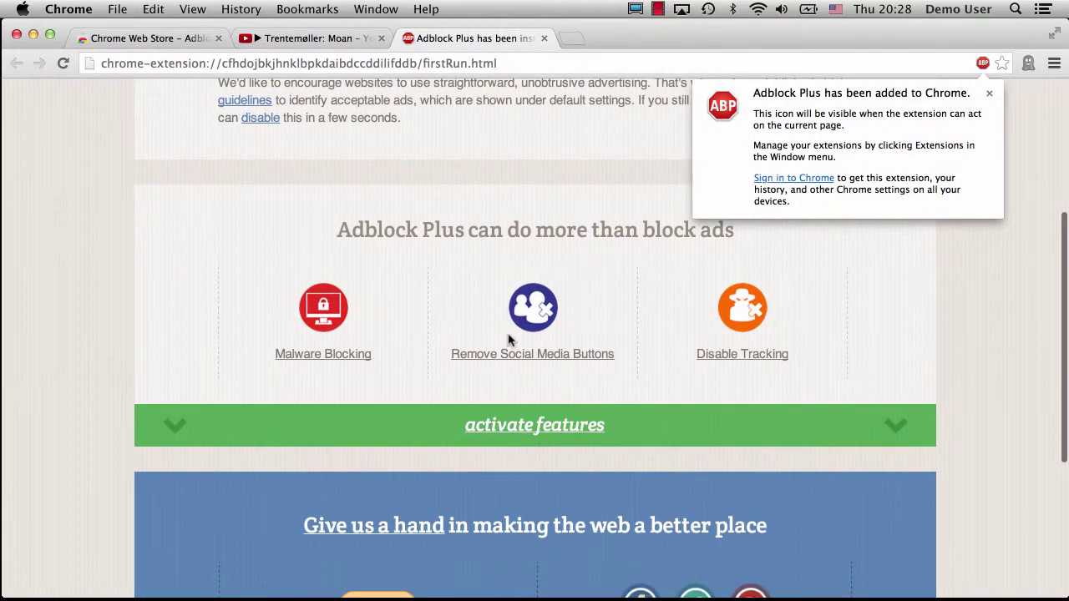
scroll(502, 393, down, 1)
scroll(501, 434, down, 2)
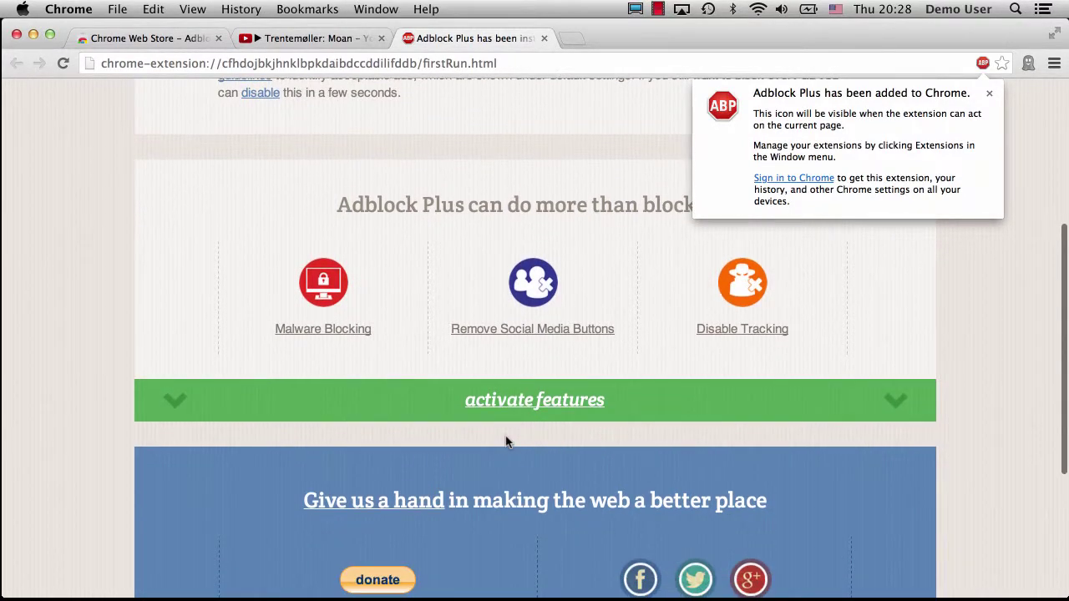
scroll(504, 406, down, 5)
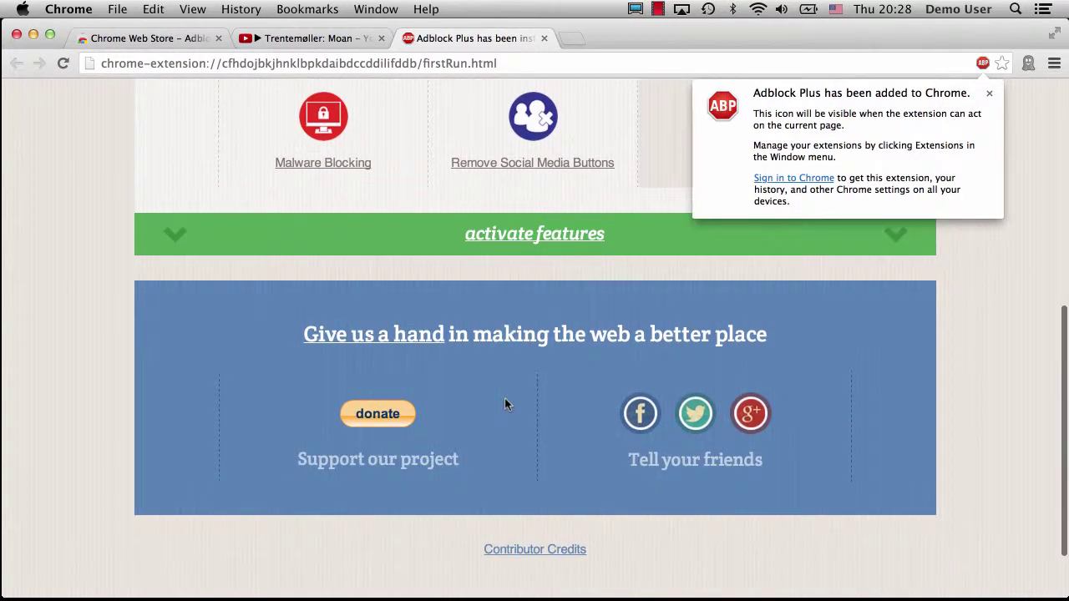
scroll(505, 401, down, 3)
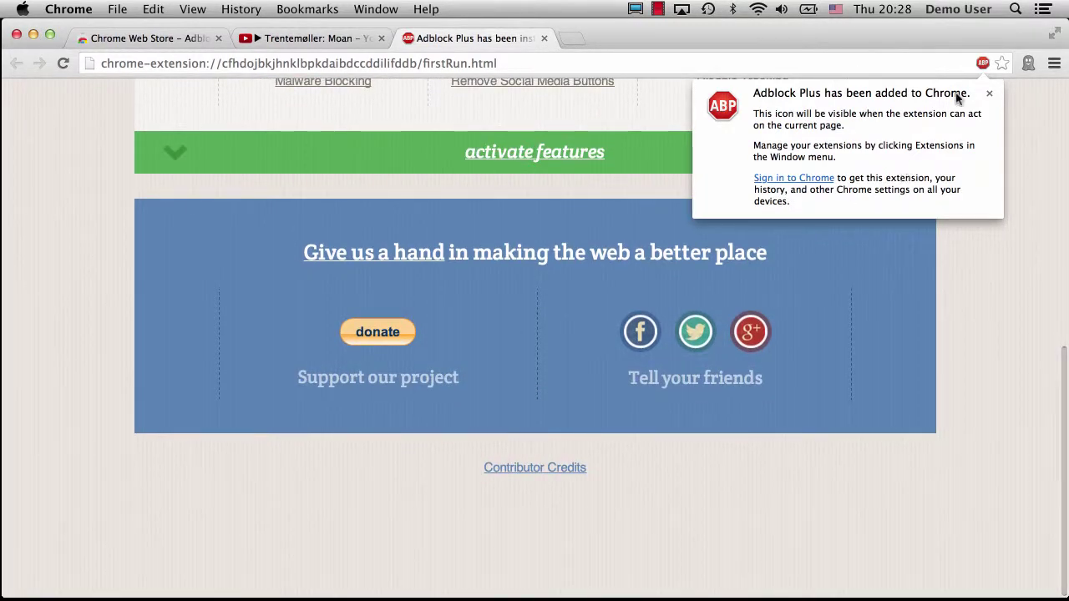
click(983, 65)
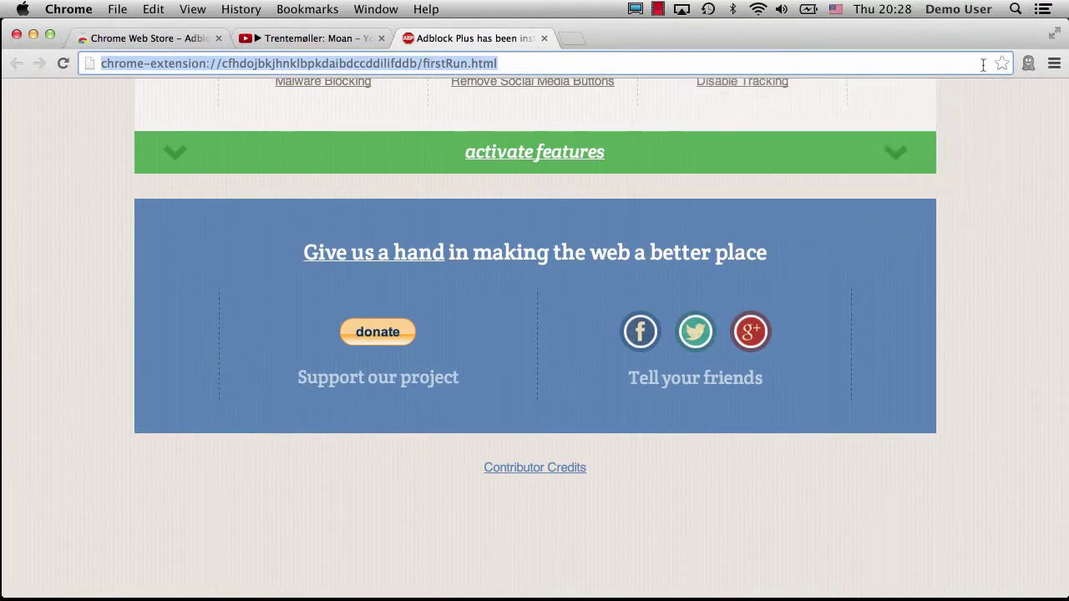
Reload the Trentemøller: Moan YouTube tab to confirm it plays without the pre-roll ad
click(986, 176)
click(311, 42)
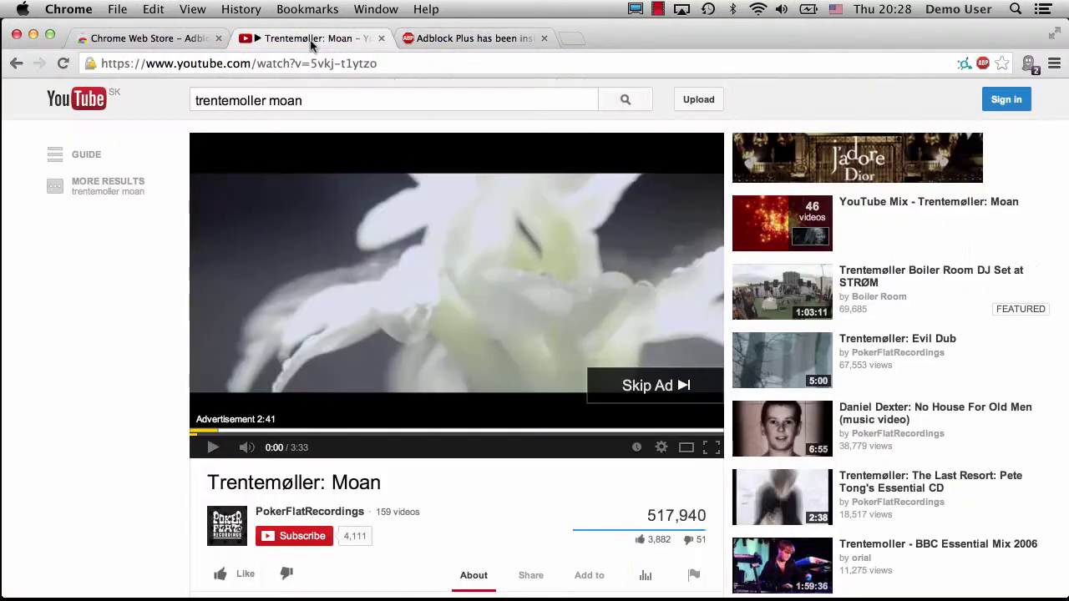
key(super+r)
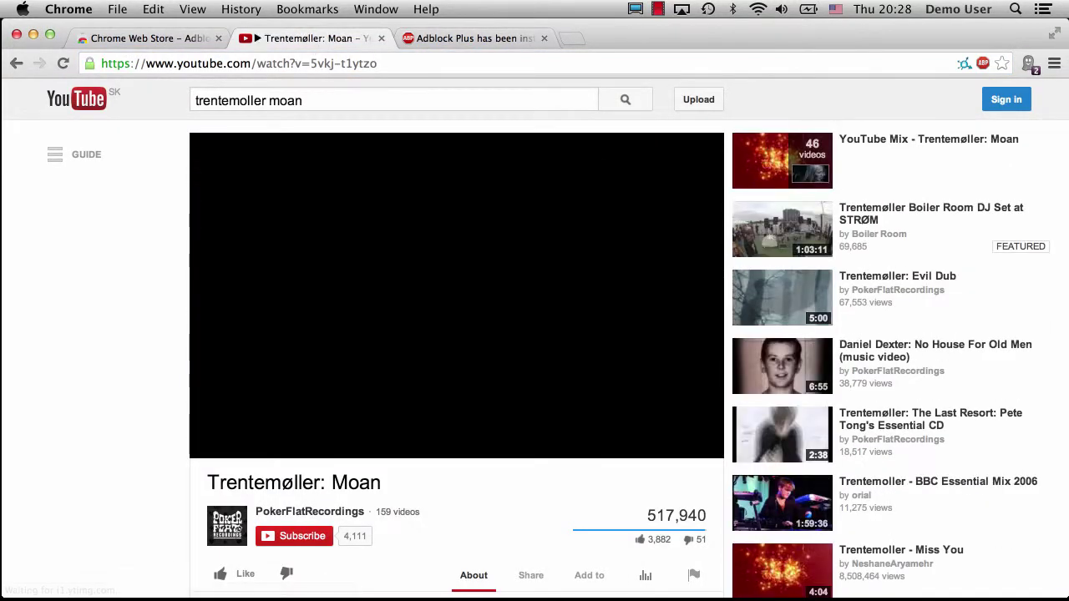